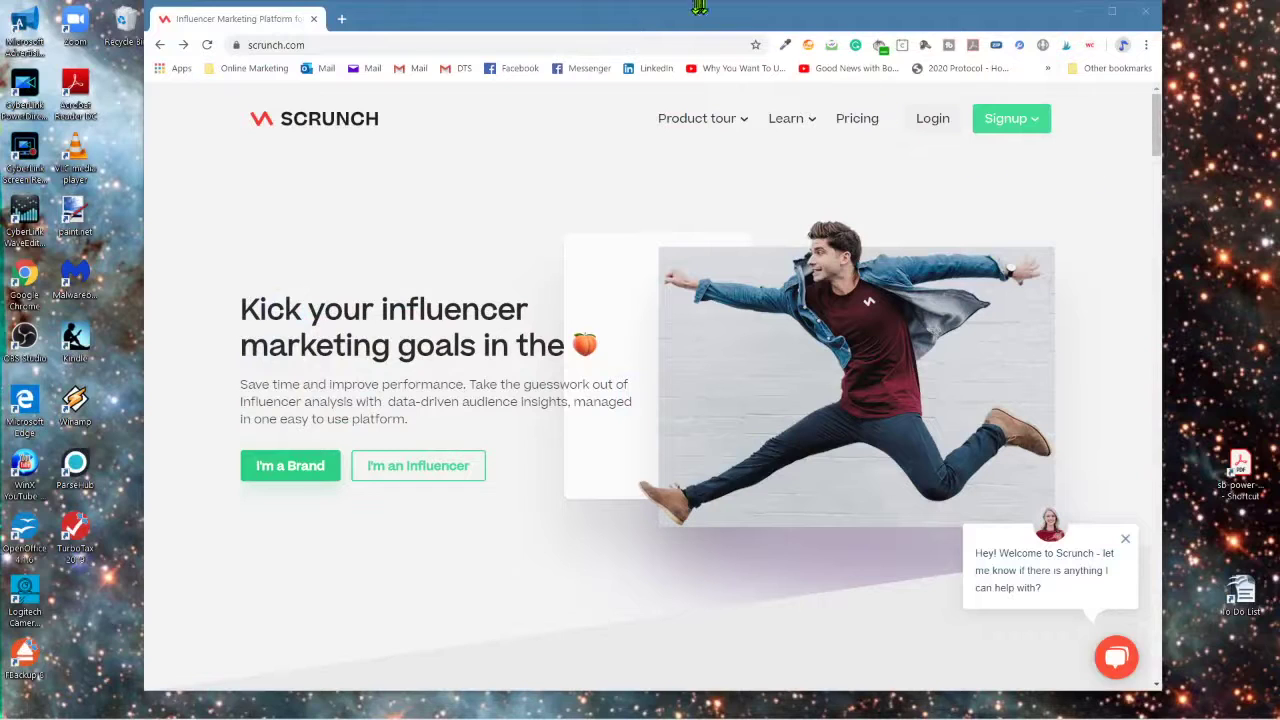
Step: Maximize the Chrome window showing Scrunch
{"action": "double_click", "coordinate": [620, 24]}
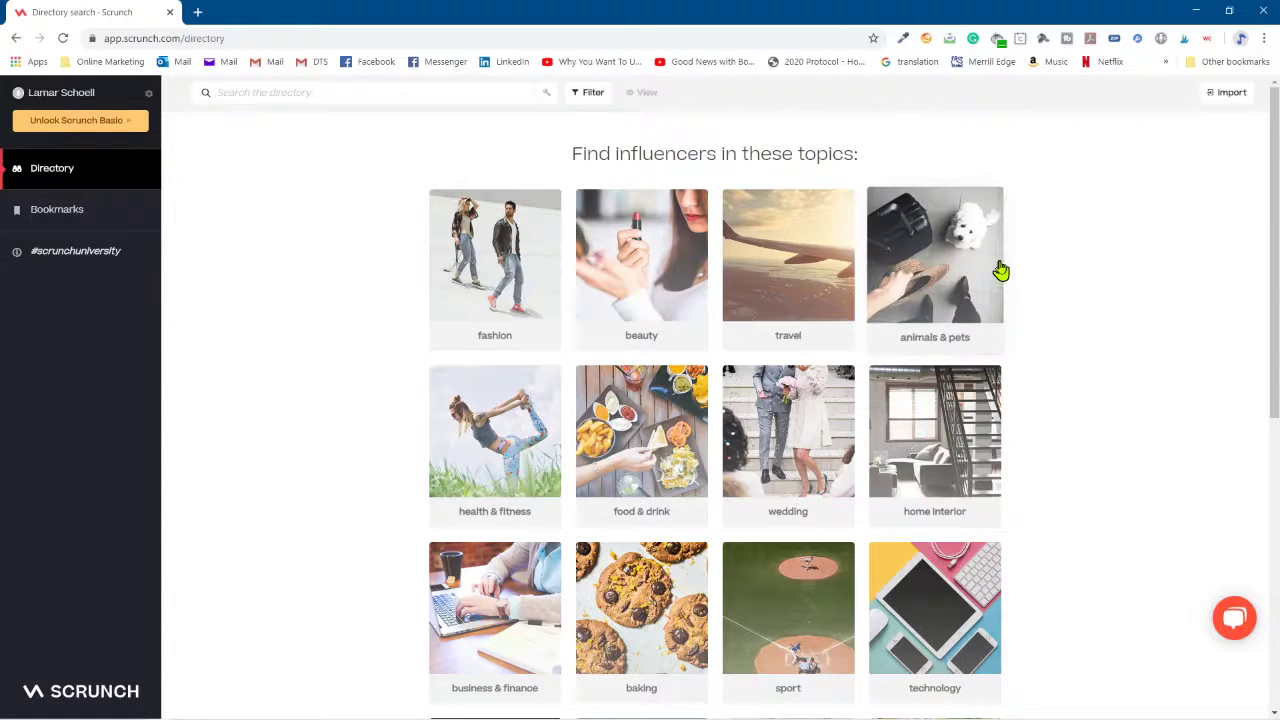
Step: Zoom the page in one step and search the directory for travel influencers
{"action": "key", "text": "ctrl+plus"}
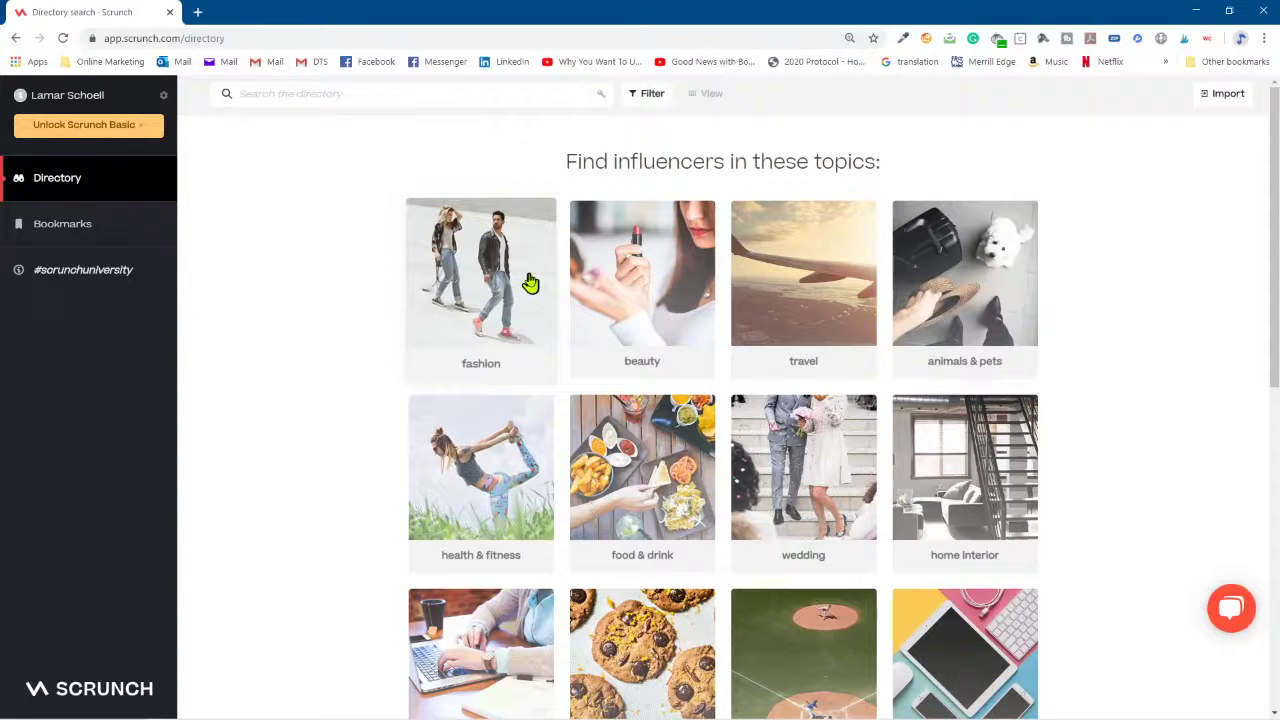
{"action": "scroll", "coordinate": [569, 323], "scroll_direction": "down", "scroll_amount": 2}
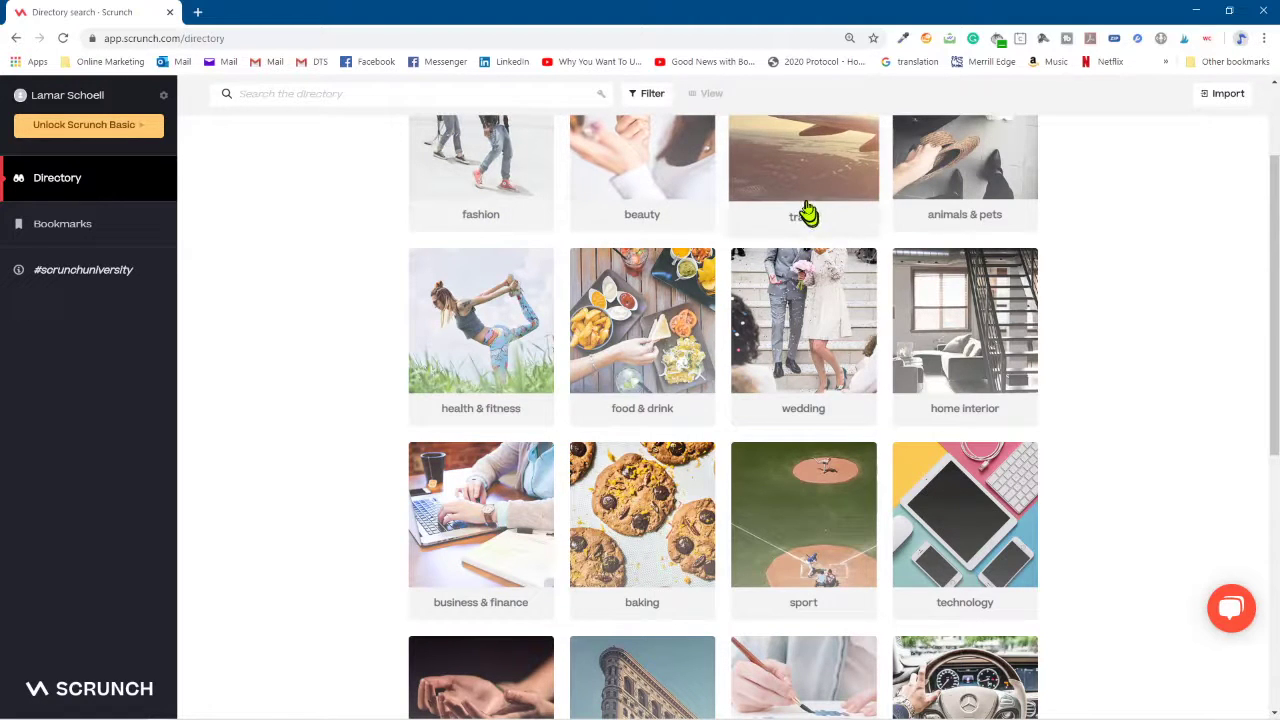
{"action": "scroll", "coordinate": [790, 230], "scroll_direction": "down", "scroll_amount": 5}
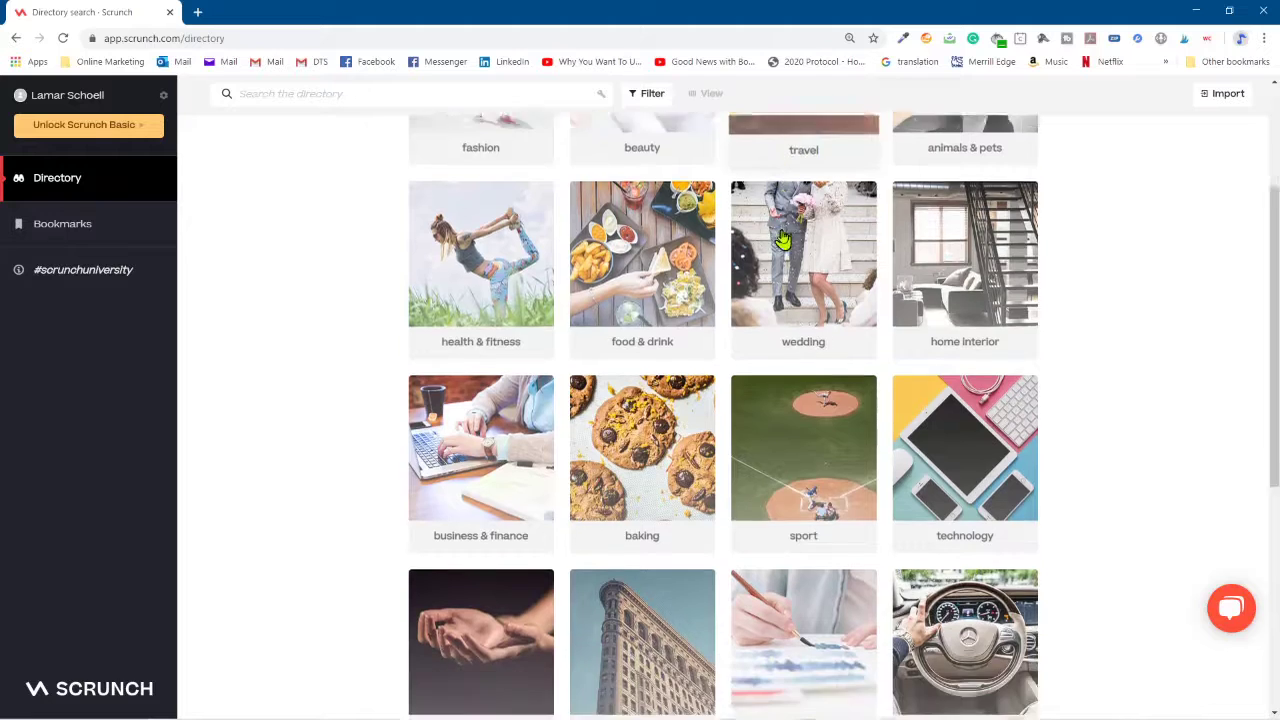
{"action": "scroll", "coordinate": [783, 240], "scroll_direction": "up", "scroll_amount": 5}
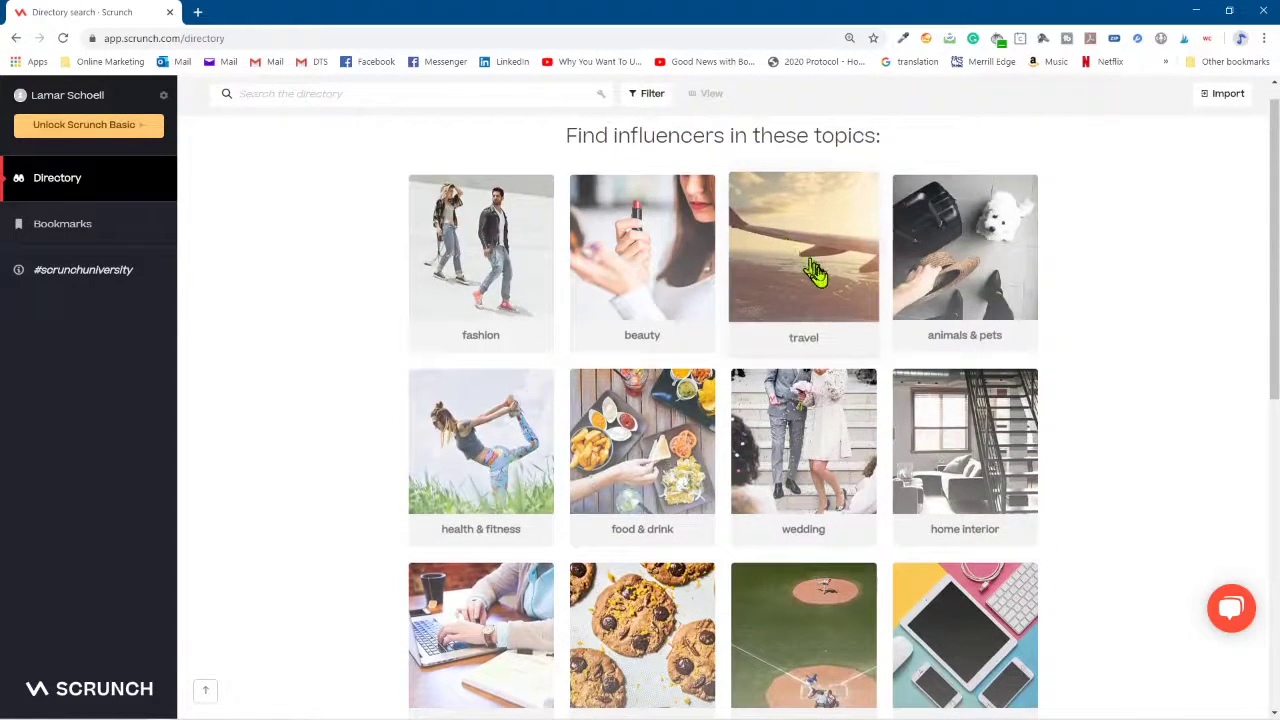
{"action": "left_click", "coordinate": [810, 248]}
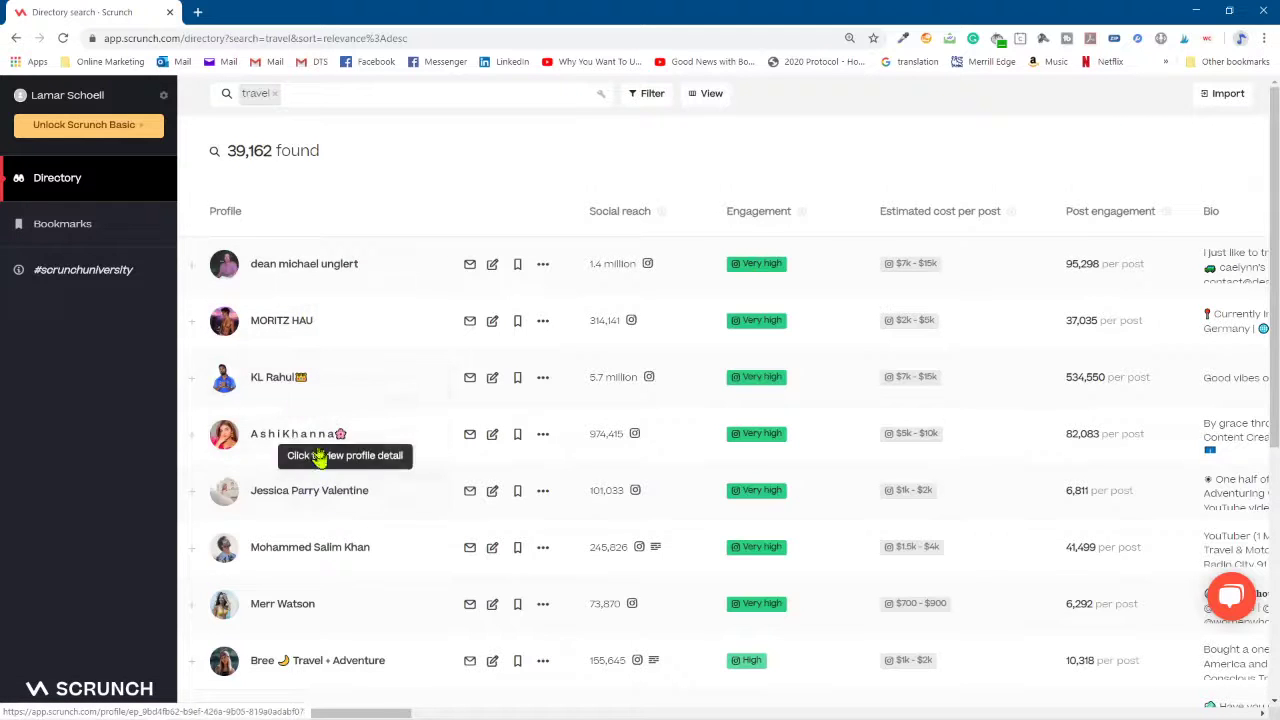
Step: Review the 39,162 travel results and open, then close, the first profile's options menu
{"action": "scroll", "coordinate": [326, 290], "scroll_direction": "down", "scroll_amount": 4}
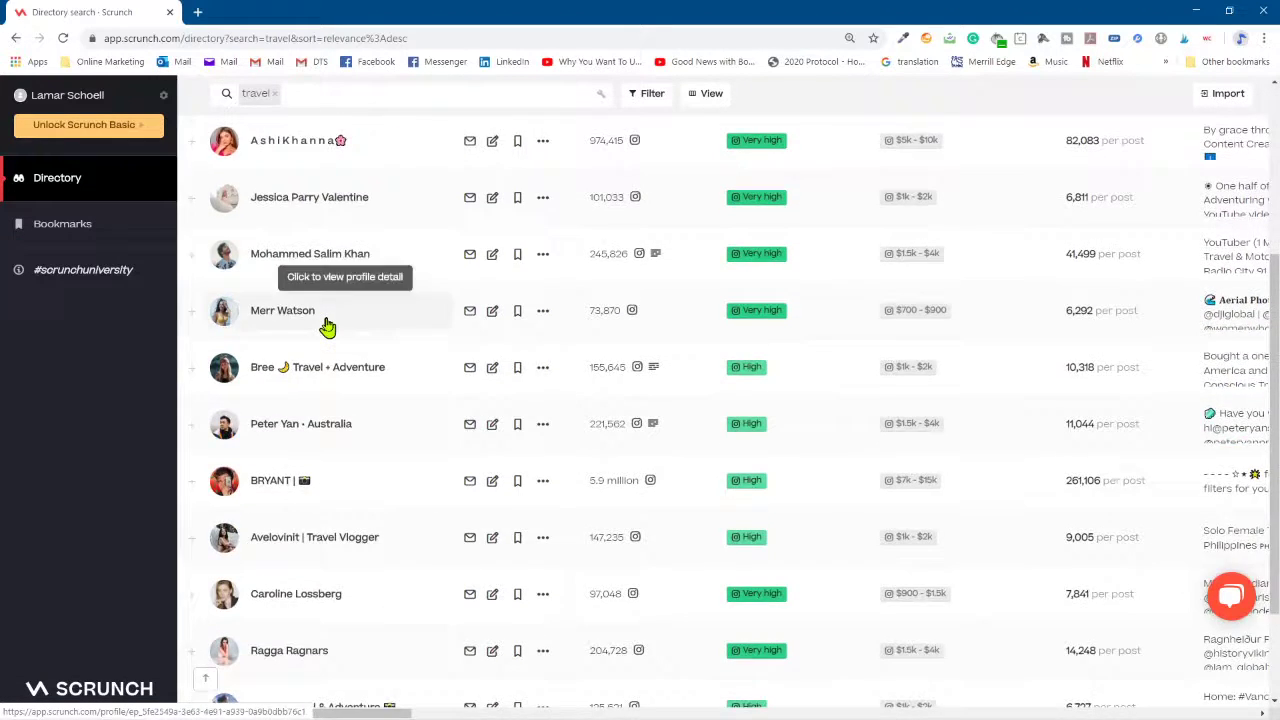
{"action": "scroll", "coordinate": [326, 326], "scroll_direction": "up", "scroll_amount": 4}
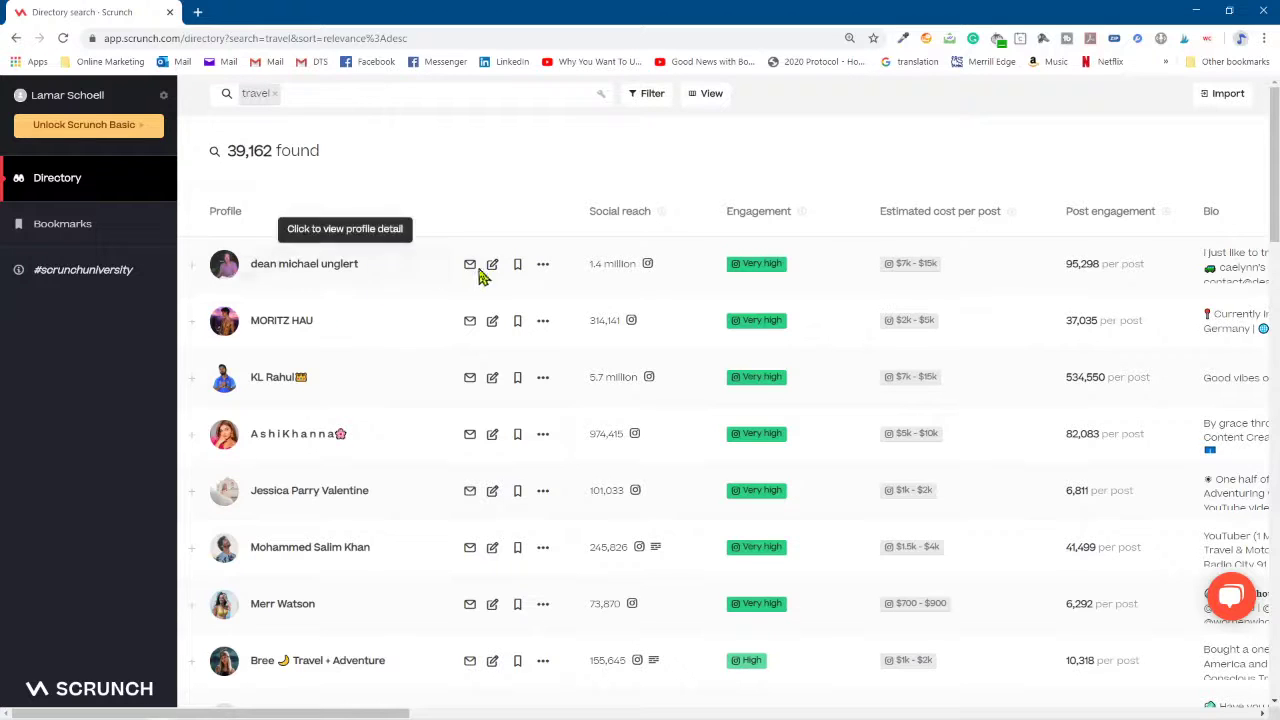
{"action": "left_click", "coordinate": [543, 267]}
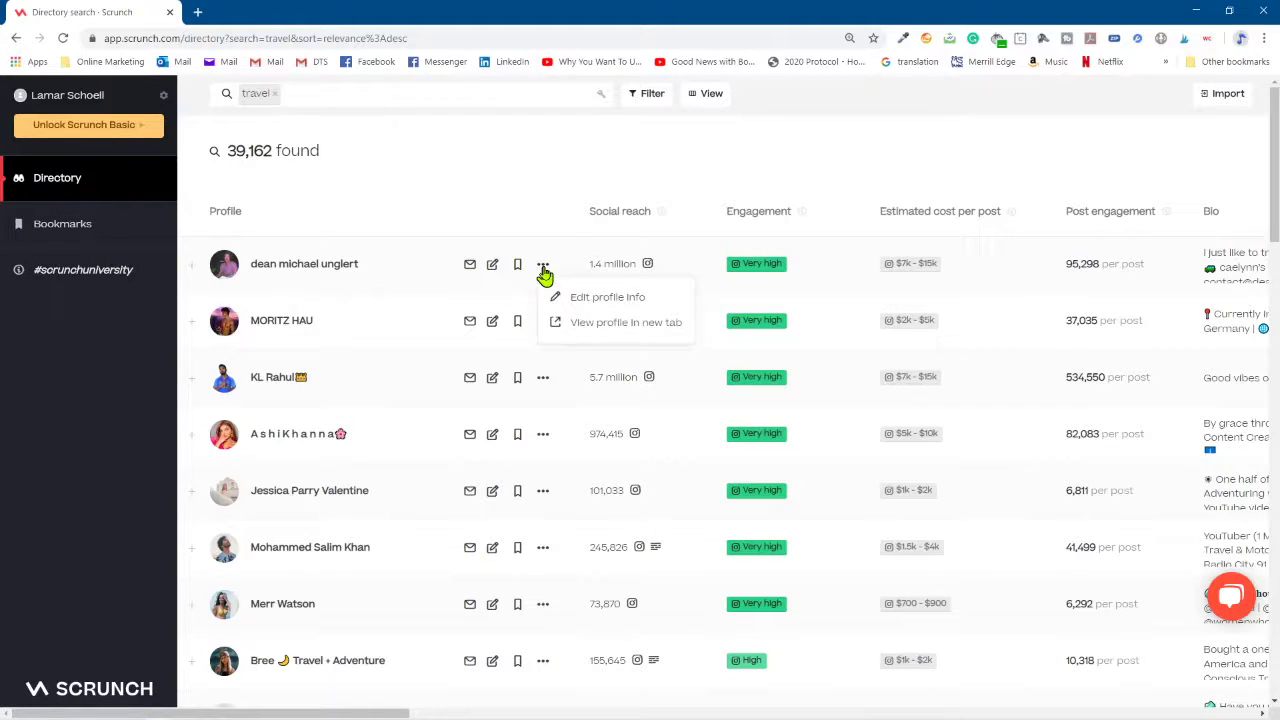
{"action": "left_click", "coordinate": [585, 280]}
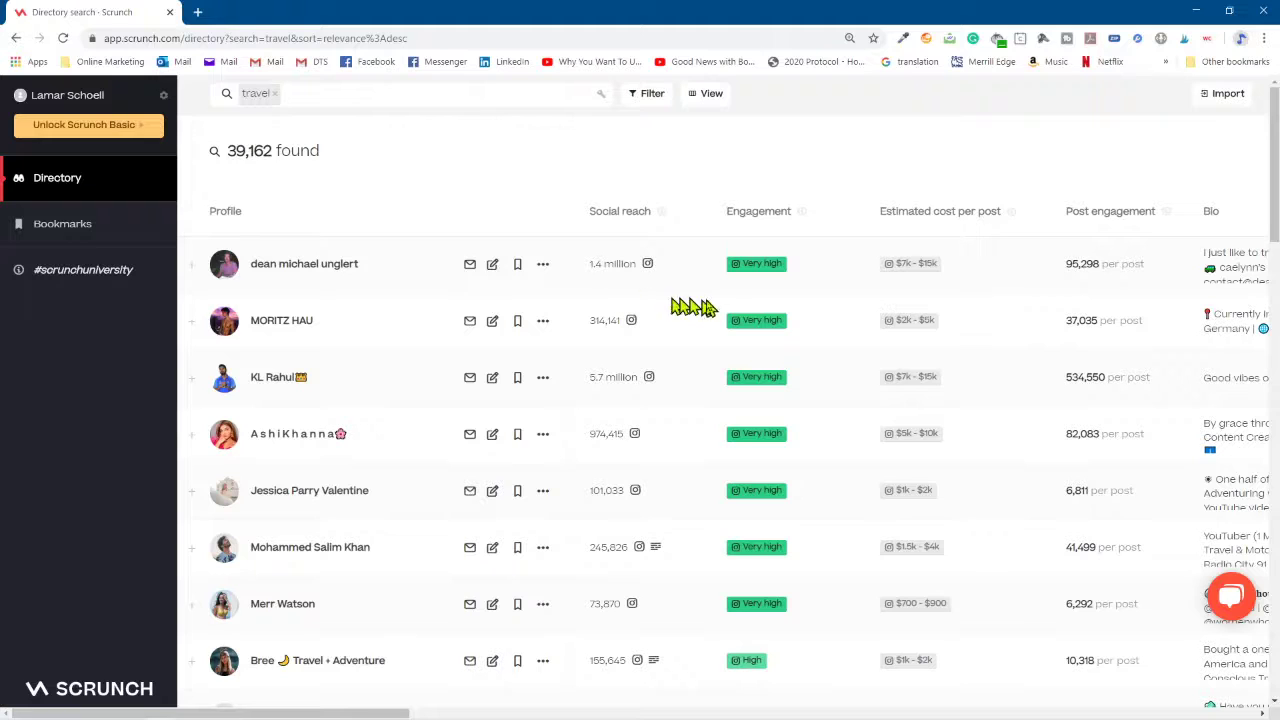
{"action": "mouse_move", "coordinate": [735, 270]}
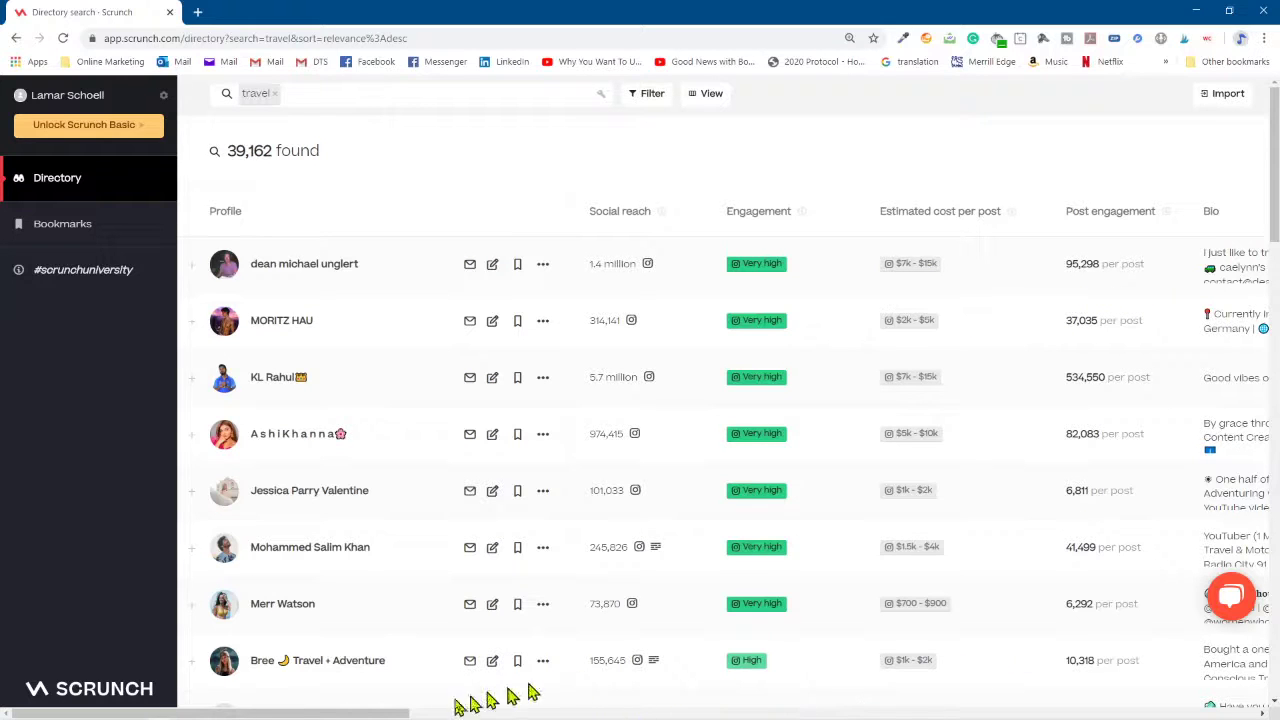
{"action": "left_click_drag", "start_coordinate": [385, 714], "coordinate": [667, 714]}
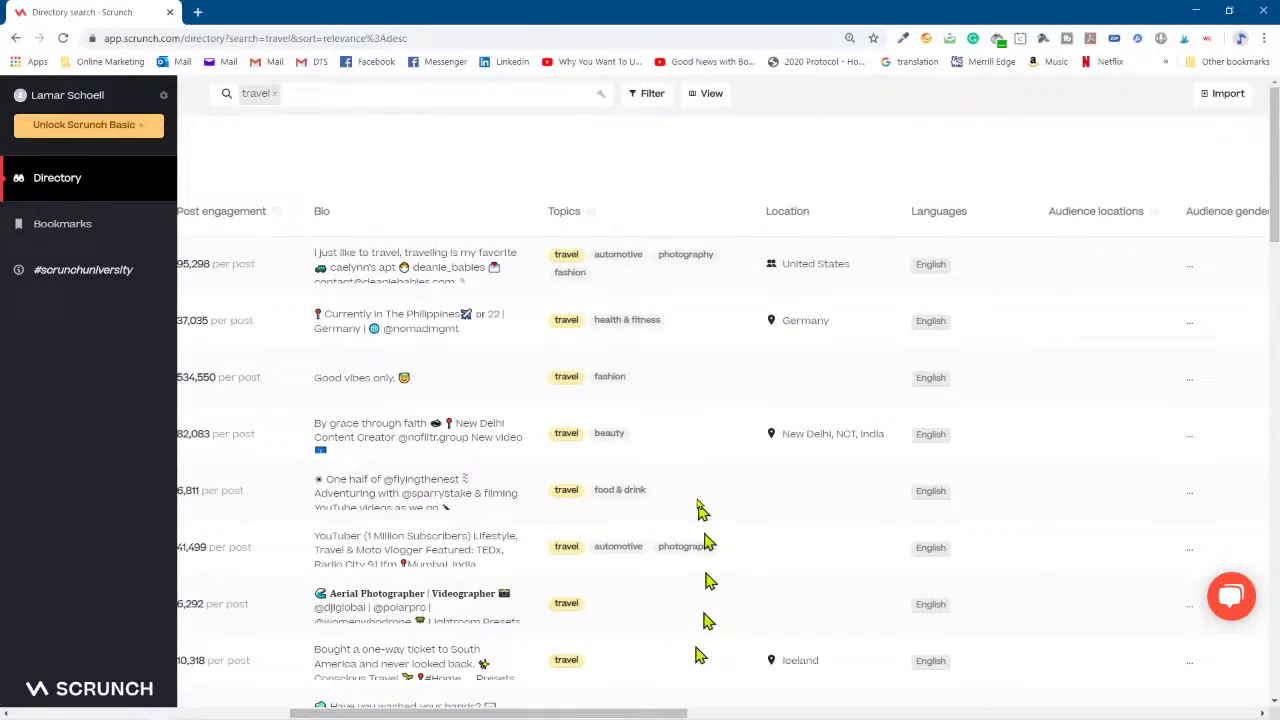
{"action": "scroll", "coordinate": [693, 450], "scroll_direction": "down", "scroll_amount": 7}
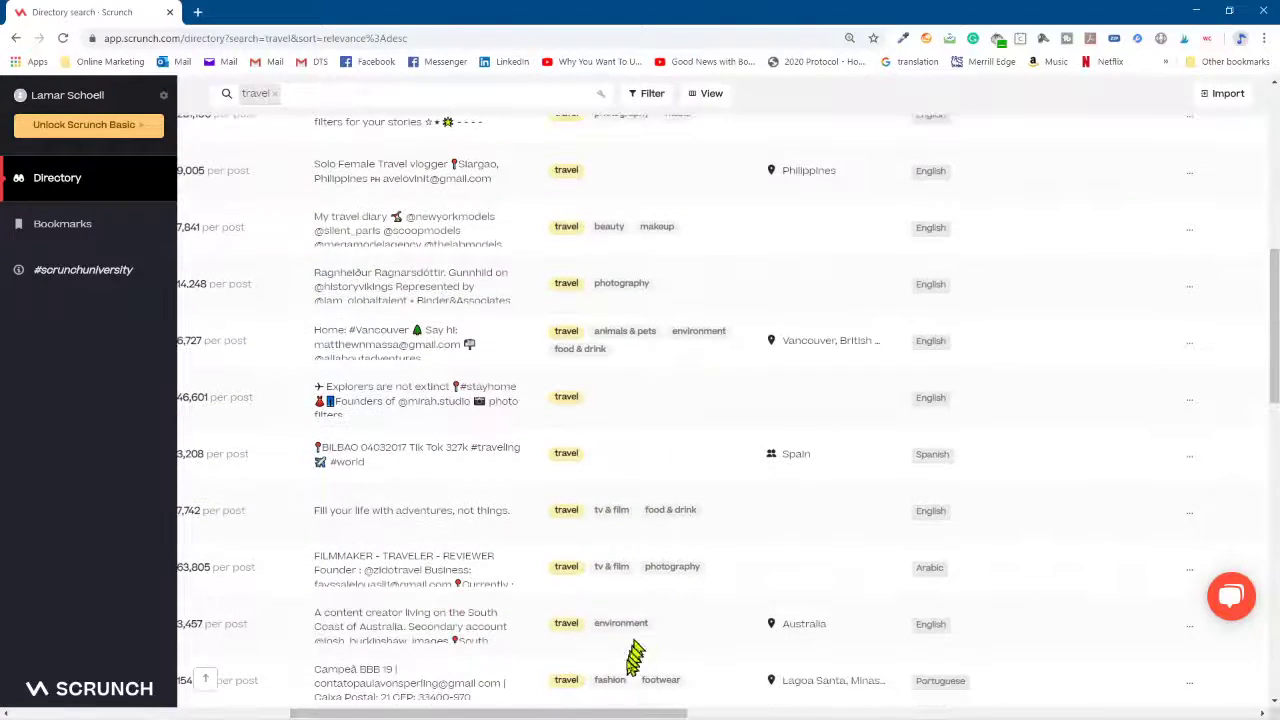
{"action": "mouse_move", "coordinate": [330, 712]}
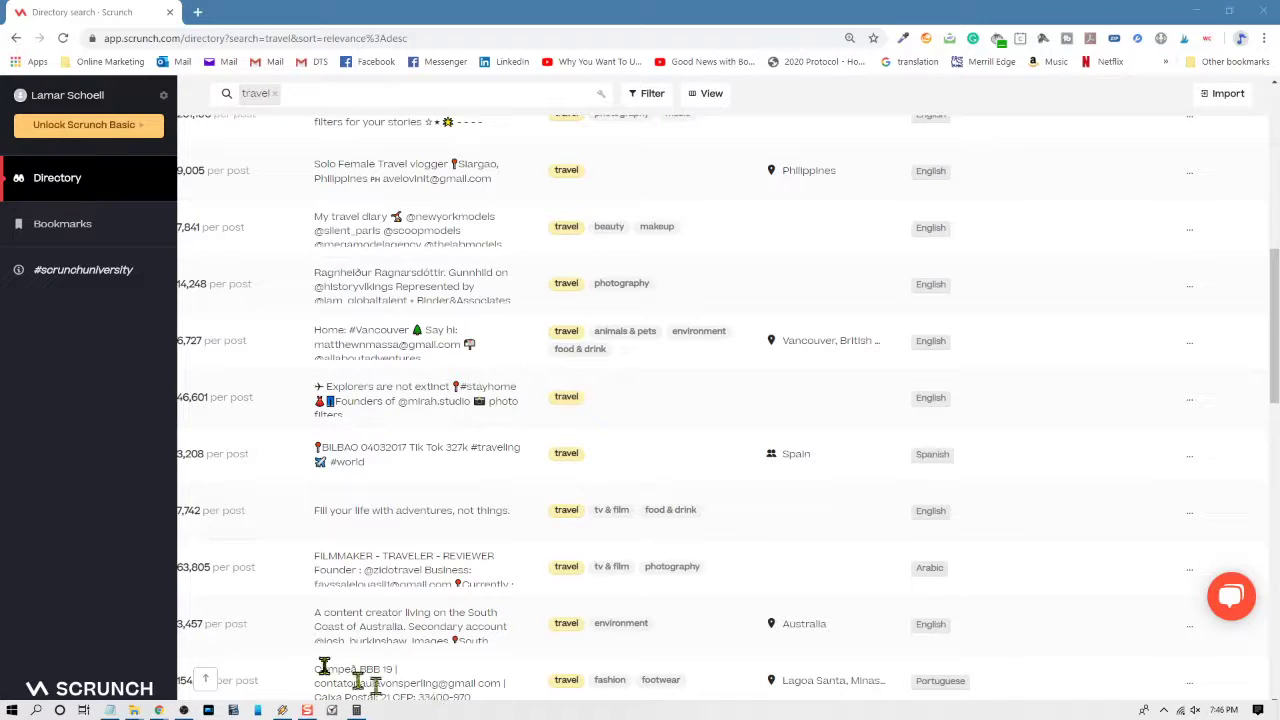
{"action": "left_click", "coordinate": [280, 610]}
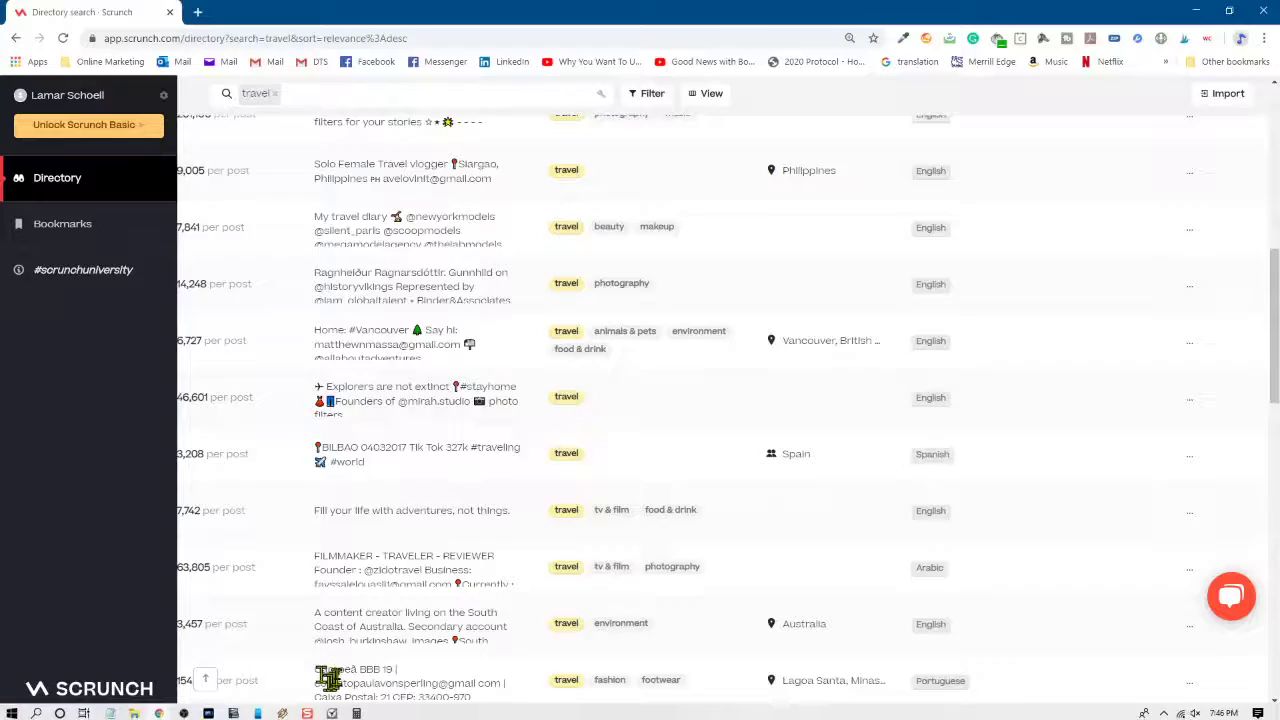
{"action": "scroll", "coordinate": [328, 678], "scroll_direction": "down", "scroll_amount": 8}
{"action": "left_click_drag", "start_coordinate": [300, 715], "coordinate": [188, 714]}
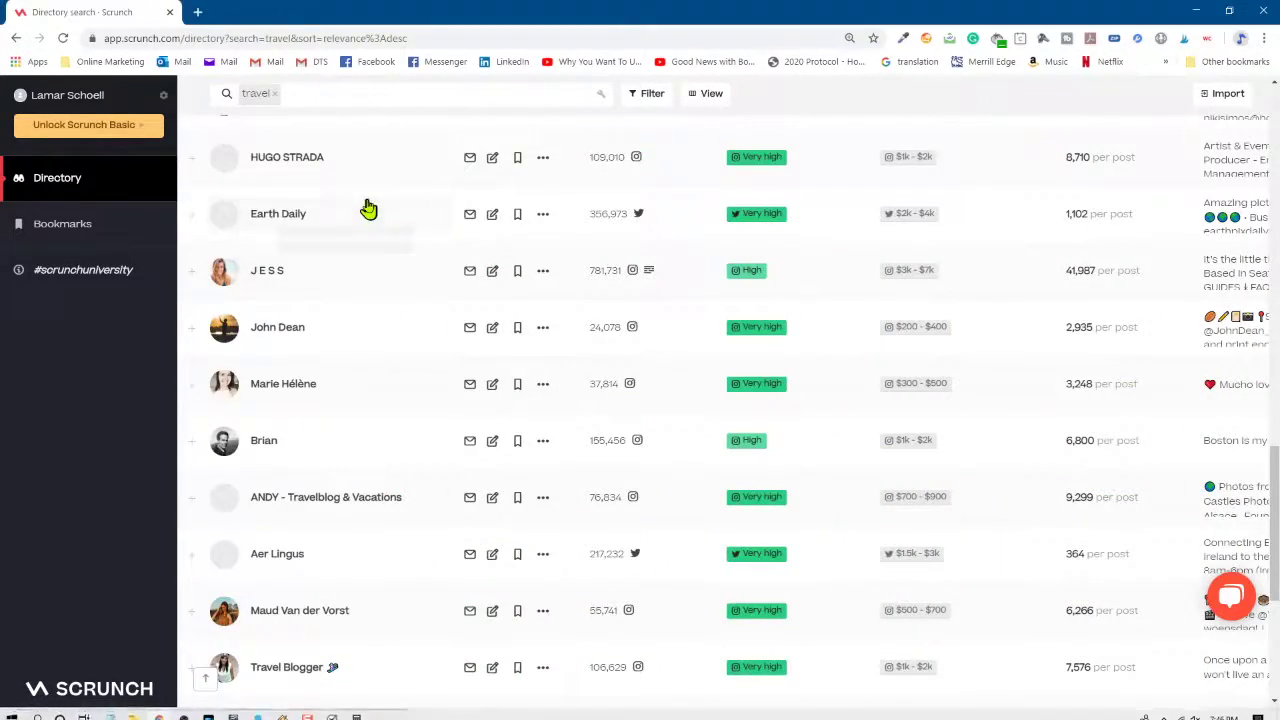
{"action": "scroll", "coordinate": [366, 207], "scroll_direction": "up", "scroll_amount": 11}
{"action": "scroll", "coordinate": [366, 207], "scroll_direction": "up", "scroll_amount": 3}
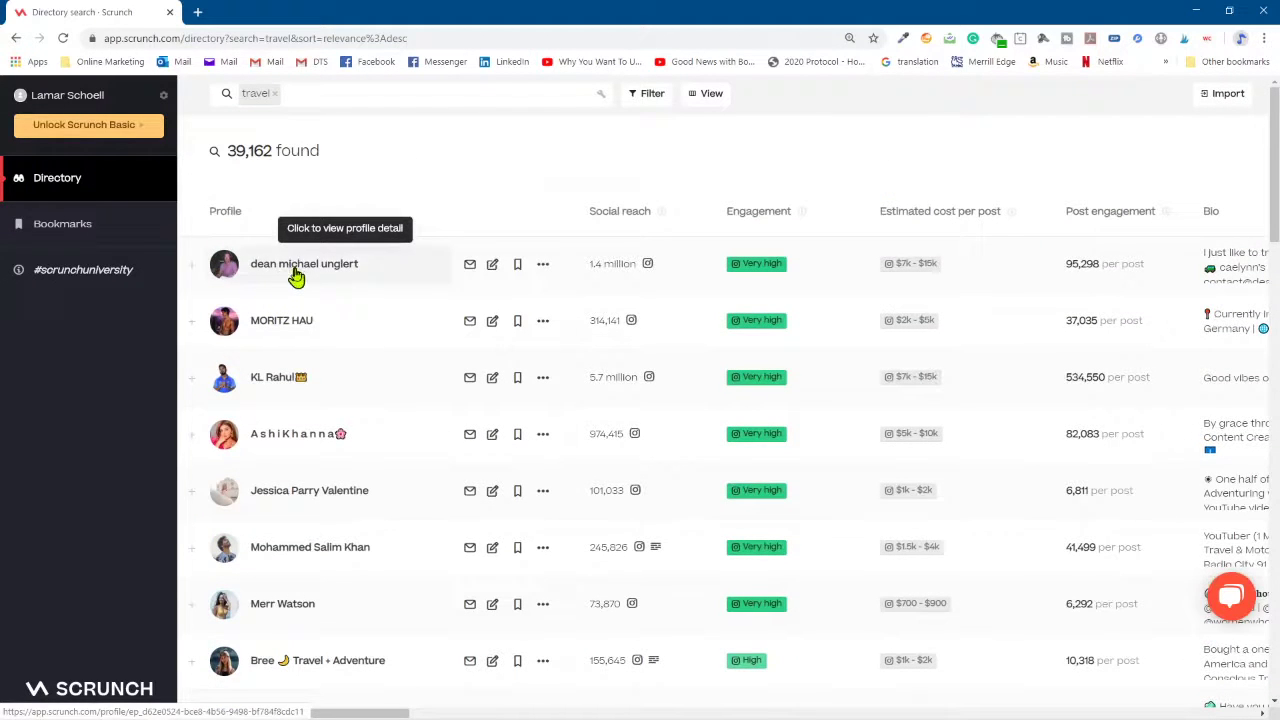
{"action": "left_click_drag", "start_coordinate": [589, 264], "coordinate": [630, 283]}
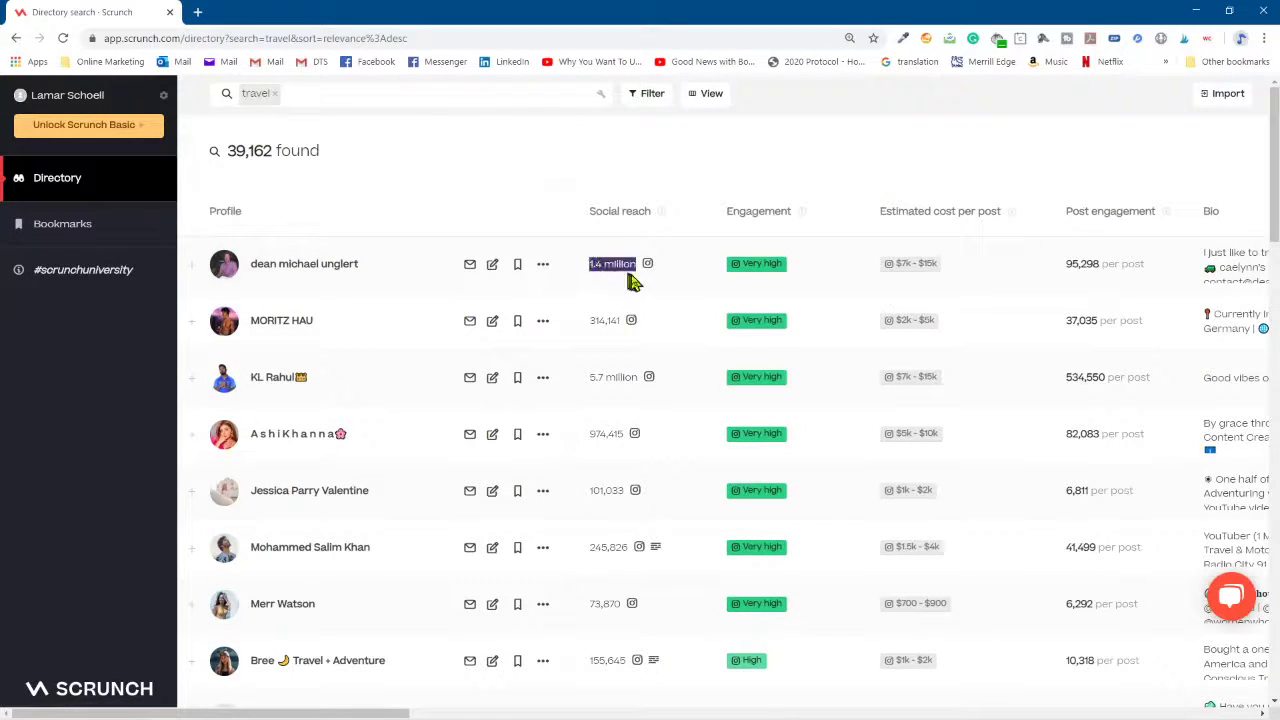
{"action": "left_click", "coordinate": [291, 275]}
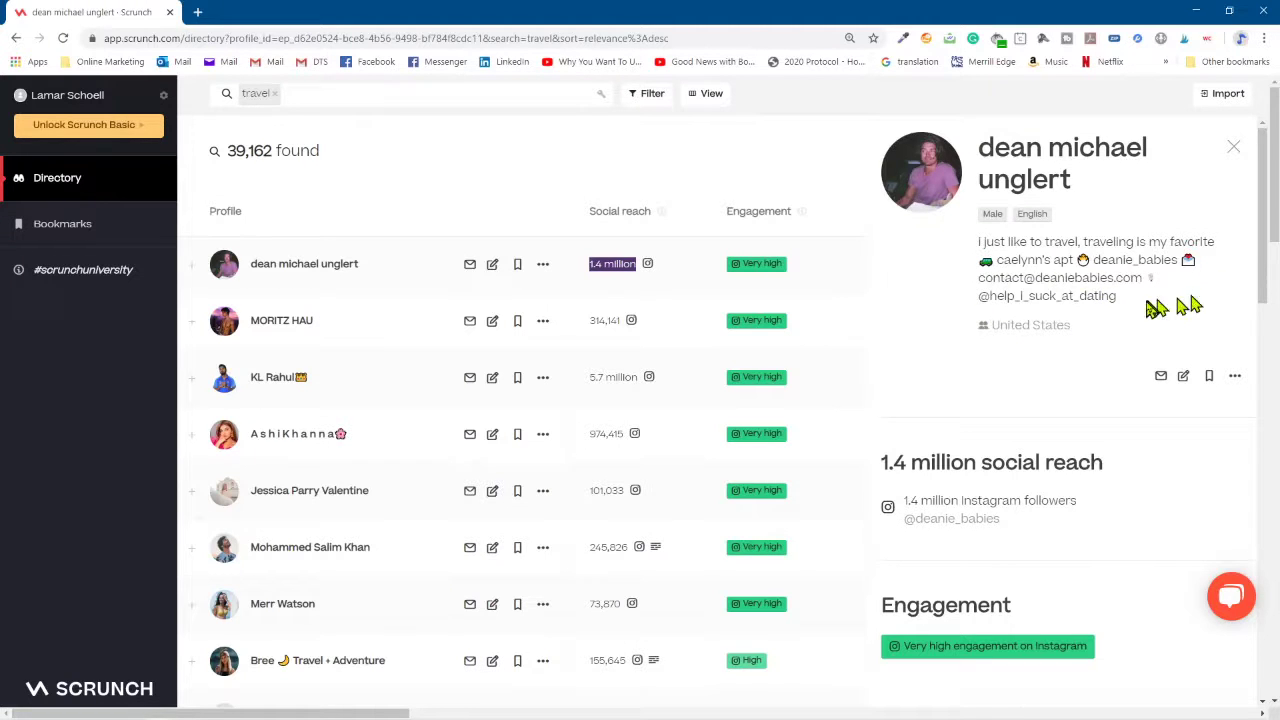
{"action": "scroll", "coordinate": [1150, 300], "scroll_direction": "down", "scroll_amount": 3}
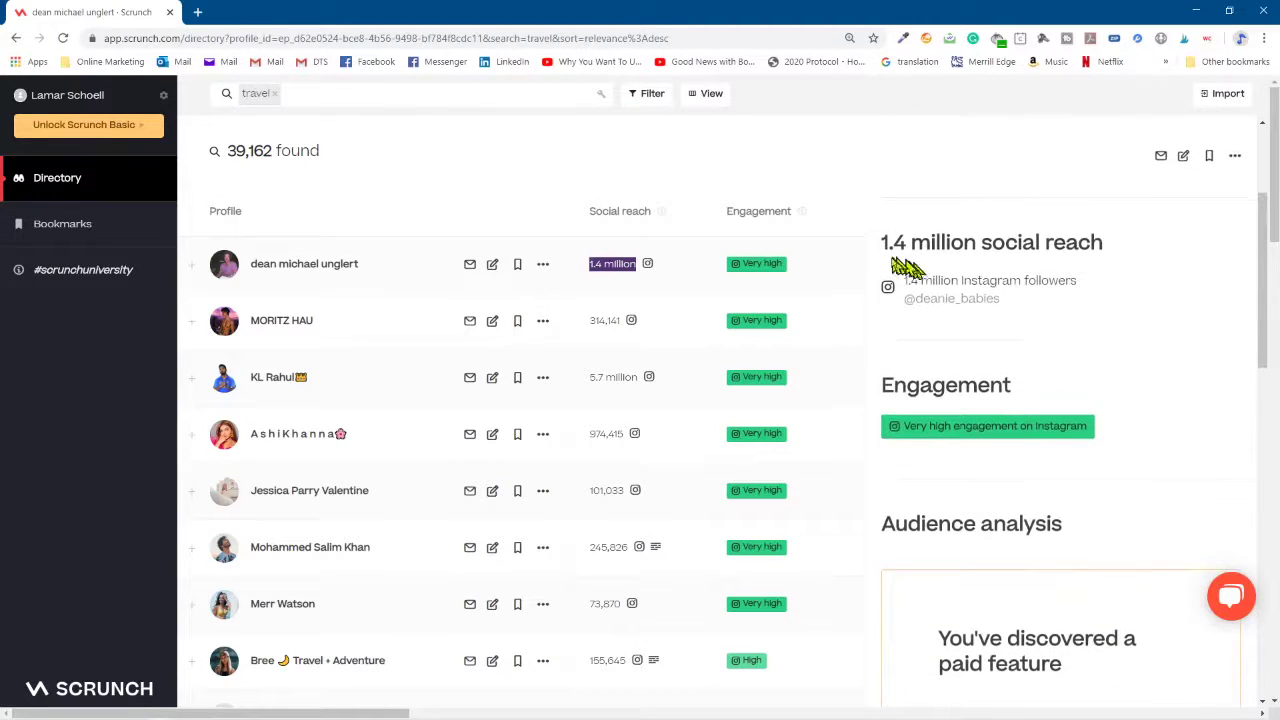
{"action": "left_click_drag", "start_coordinate": [881, 243], "coordinate": [1127, 241]}
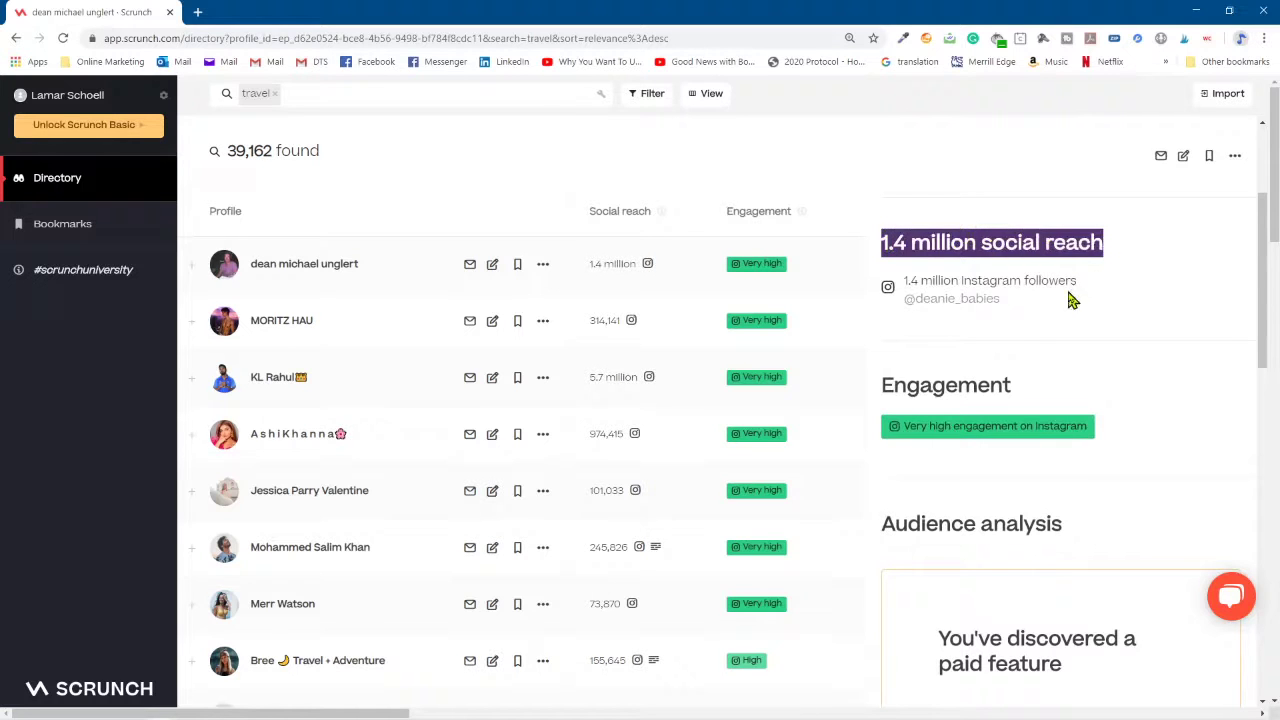
{"action": "scroll", "coordinate": [1035, 318], "scroll_direction": "down", "scroll_amount": 1}
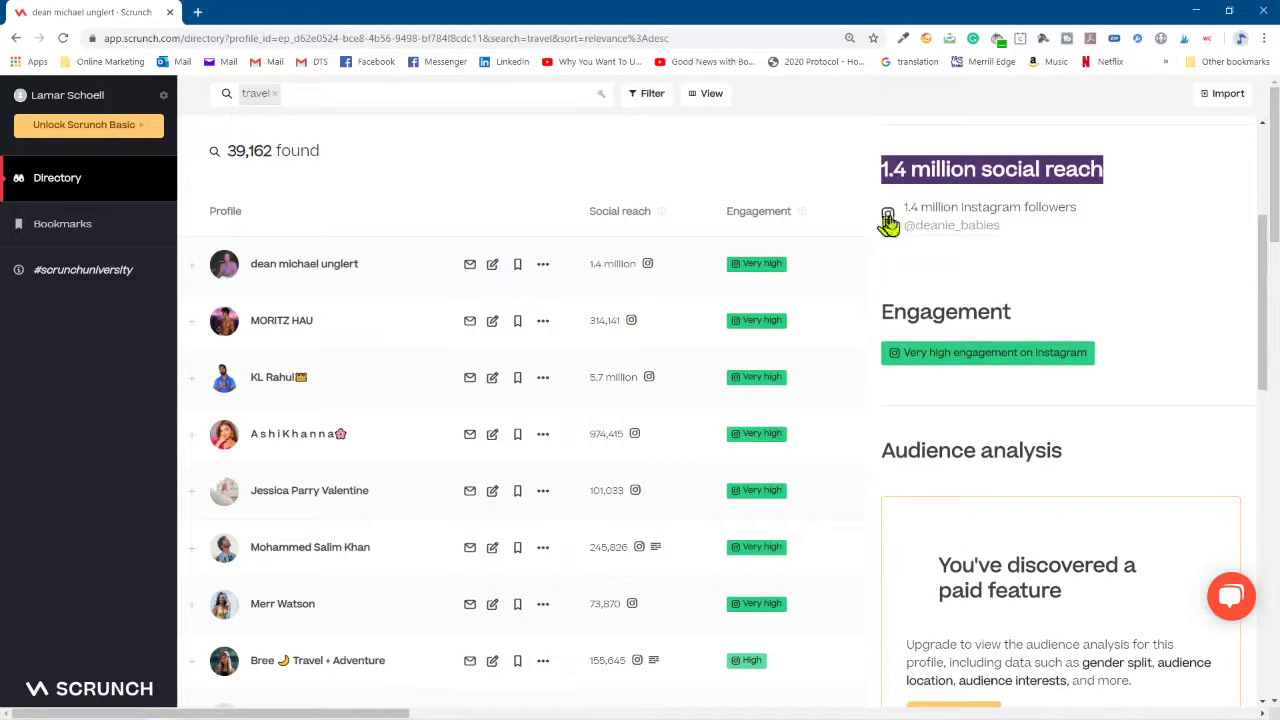
{"action": "left_click_drag", "start_coordinate": [905, 207], "coordinate": [1117, 205]}
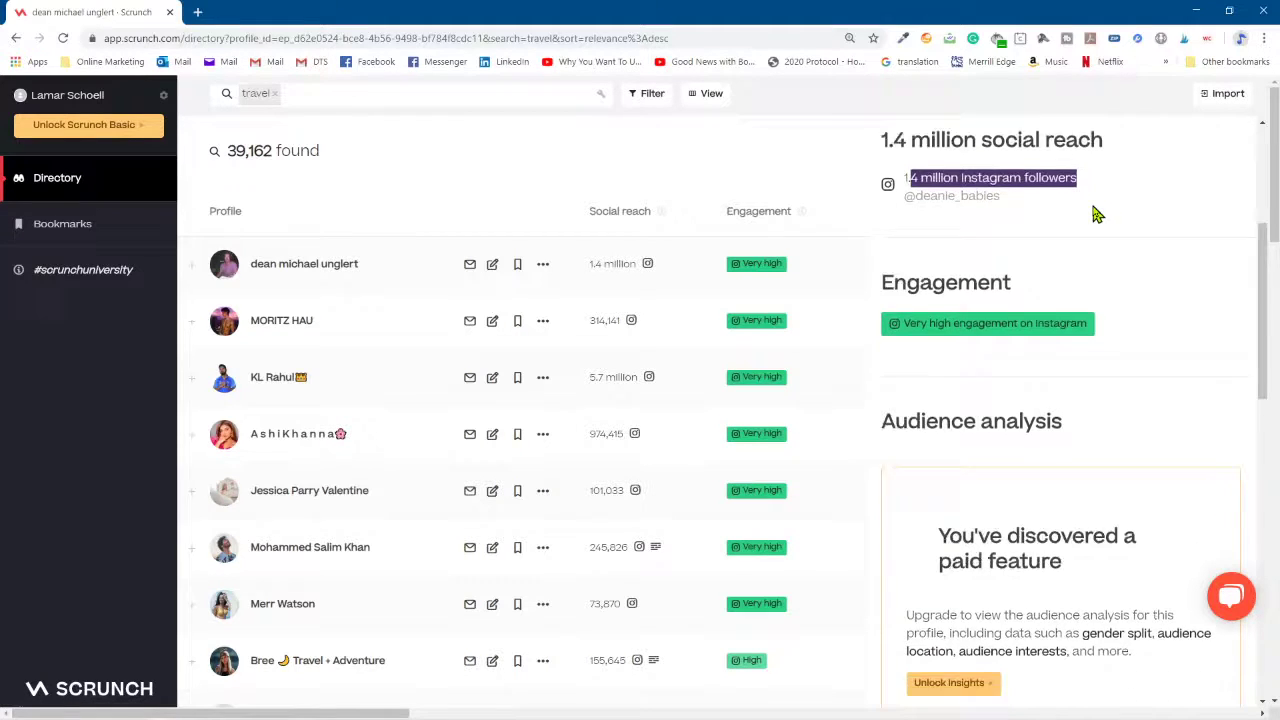
{"action": "scroll", "coordinate": [1097, 214], "scroll_direction": "down", "scroll_amount": 2}
{"action": "scroll", "coordinate": [1097, 214], "scroll_direction": "down", "scroll_amount": 3}
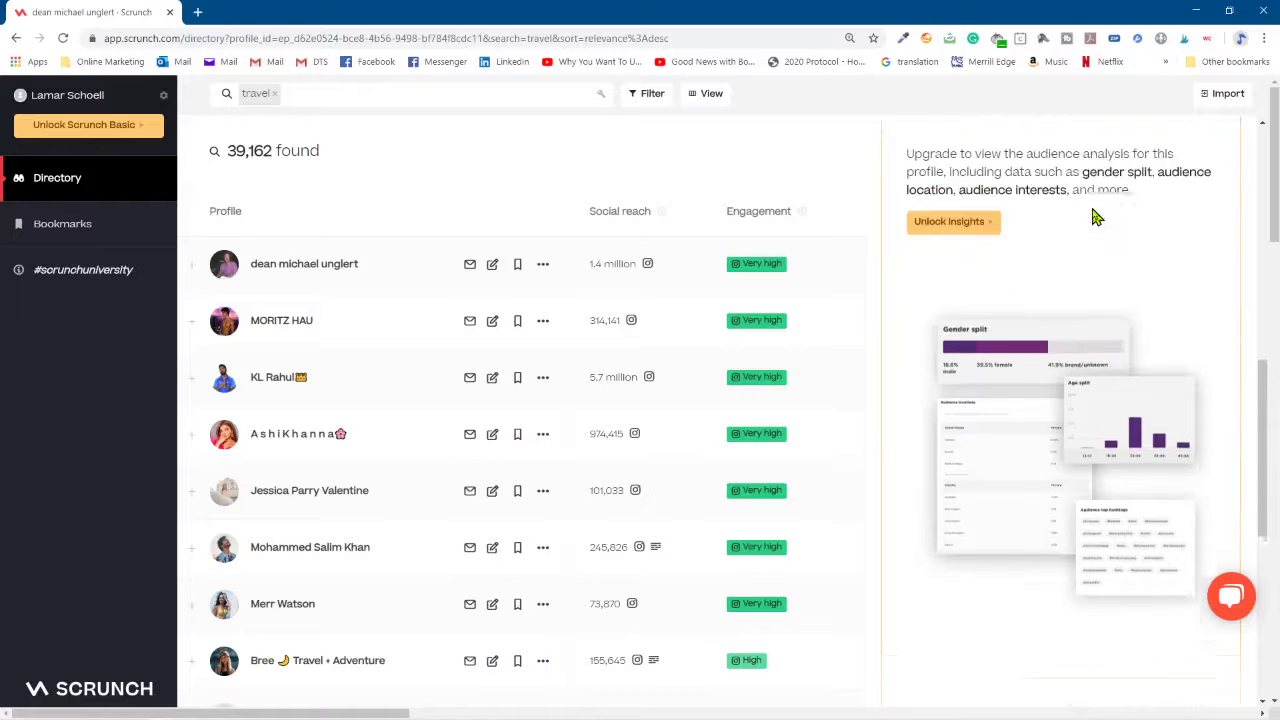
{"action": "scroll", "coordinate": [1097, 218], "scroll_direction": "down", "scroll_amount": 1}
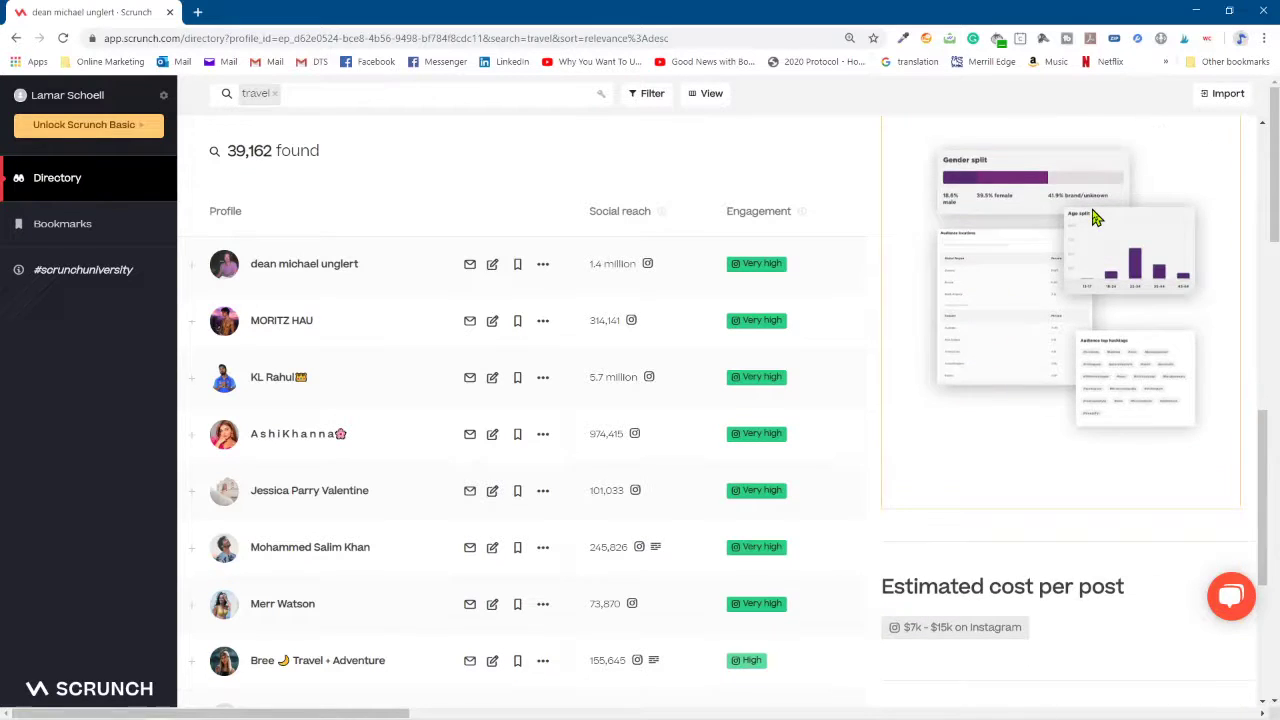
{"action": "scroll", "coordinate": [1097, 218], "scroll_direction": "down", "scroll_amount": 4}
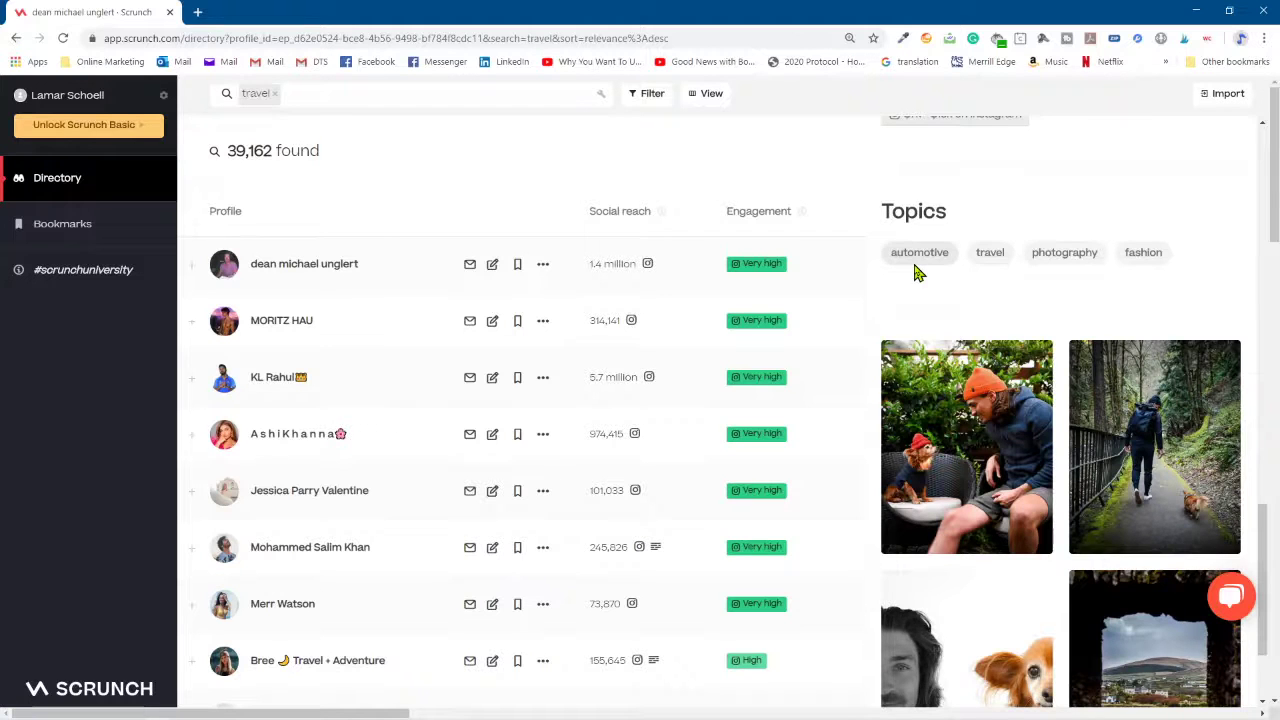
{"action": "scroll", "coordinate": [918, 273], "scroll_direction": "up", "scroll_amount": 10}
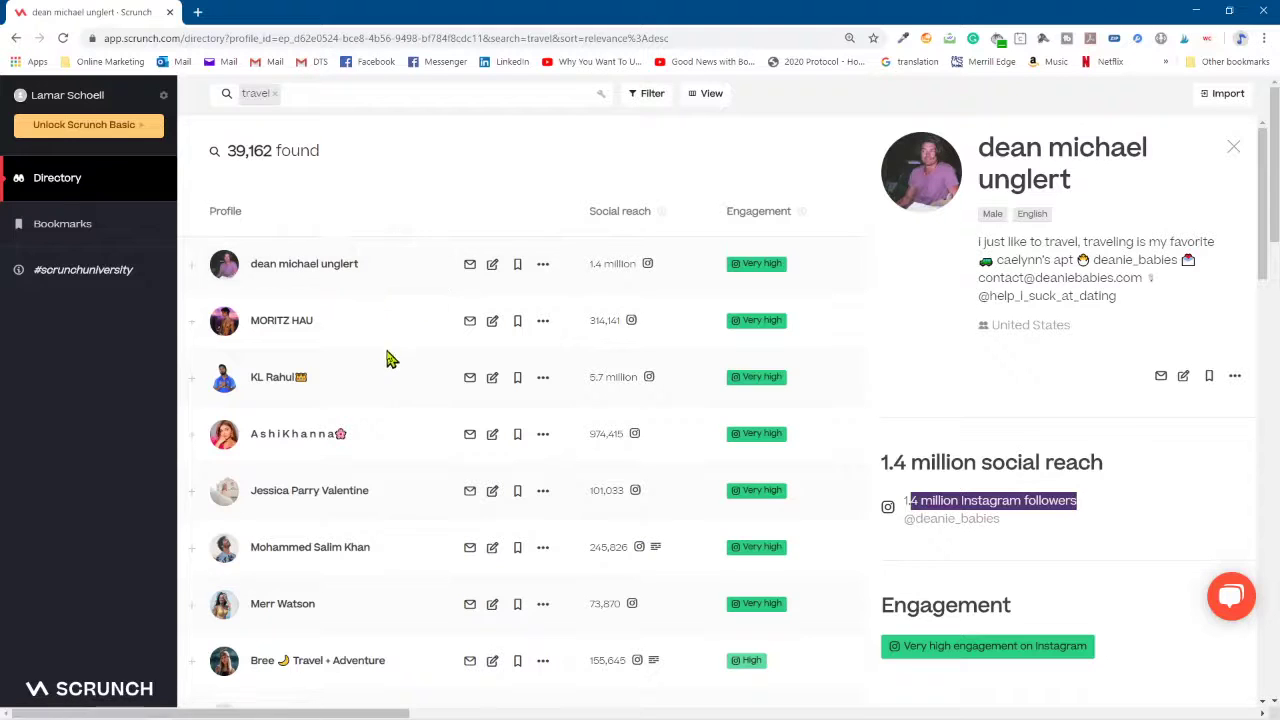
Step: Open the second travel influencer's profile, the Germany-based one with 314,141 reach
{"action": "scroll", "coordinate": [390, 330], "scroll_direction": "down", "scroll_amount": 2}
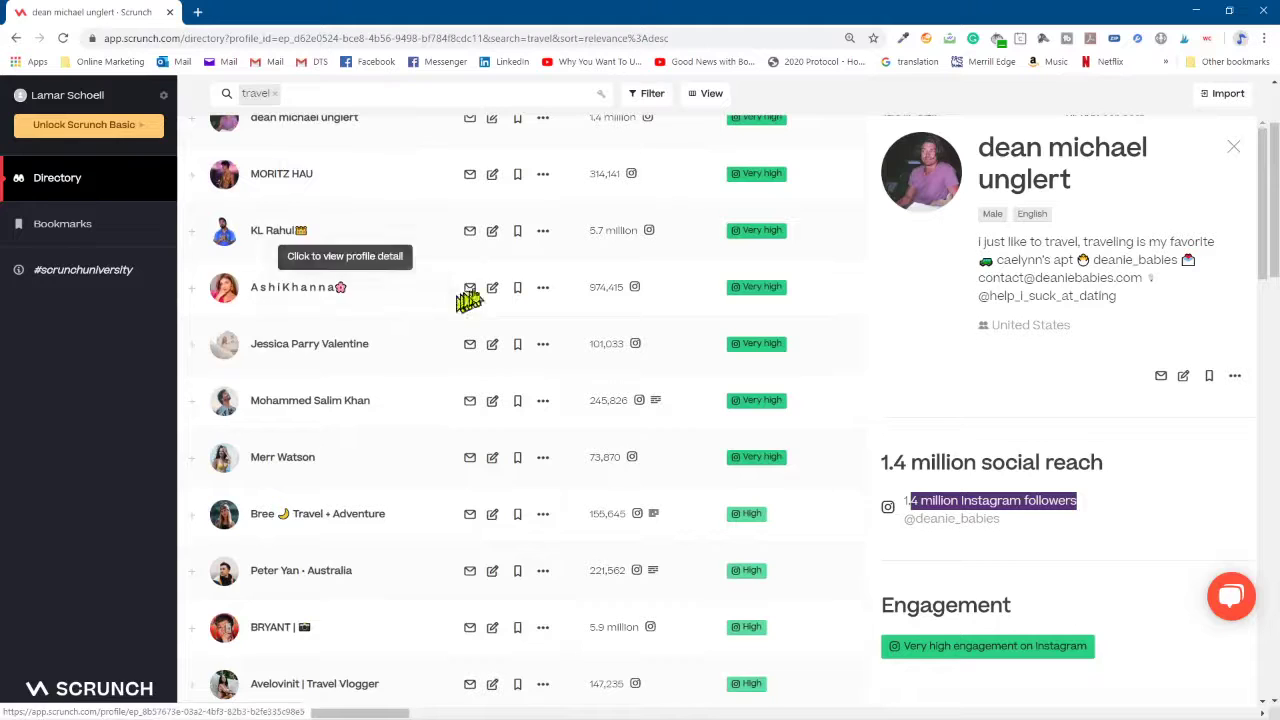
{"action": "scroll", "coordinate": [523, 274], "scroll_direction": "up", "scroll_amount": 1}
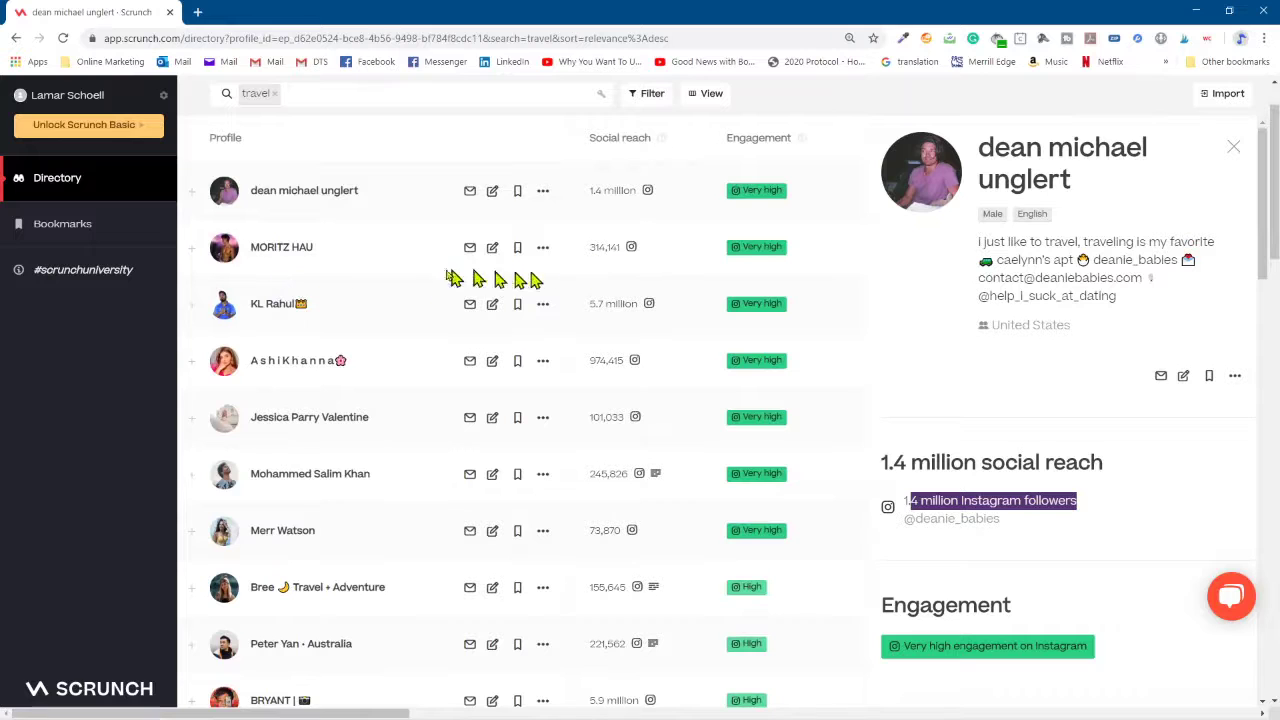
{"action": "left_click", "coordinate": [330, 257]}
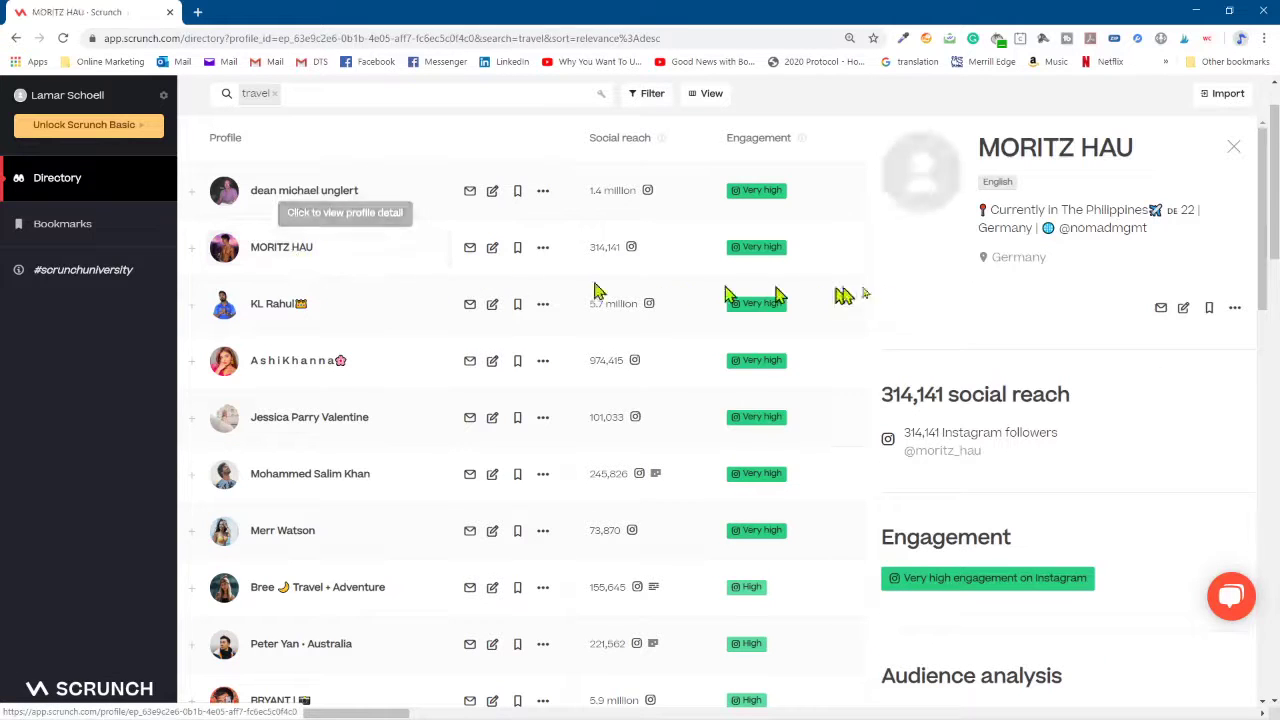
Step: Scroll through the profile's details, including Instagram followers and engagement, and back up
{"action": "scroll", "coordinate": [1119, 316], "scroll_direction": "down", "scroll_amount": 1}
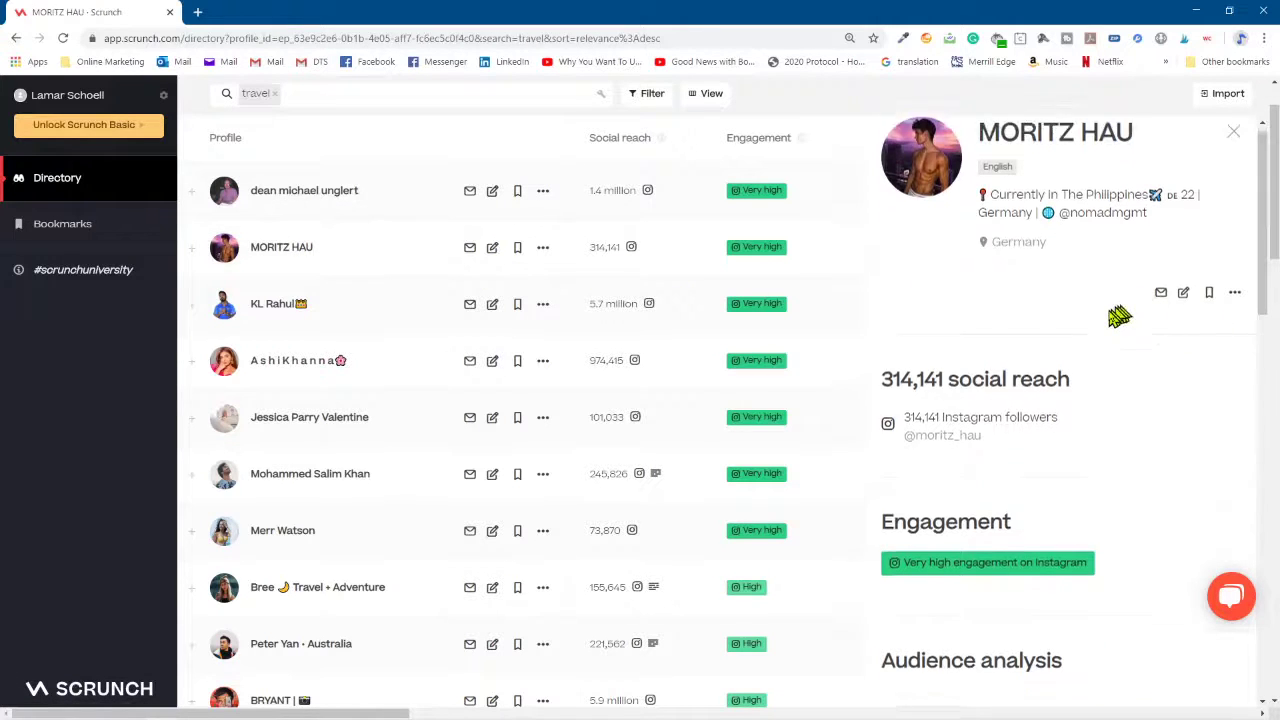
{"action": "scroll", "coordinate": [1119, 316], "scroll_direction": "down", "scroll_amount": 2}
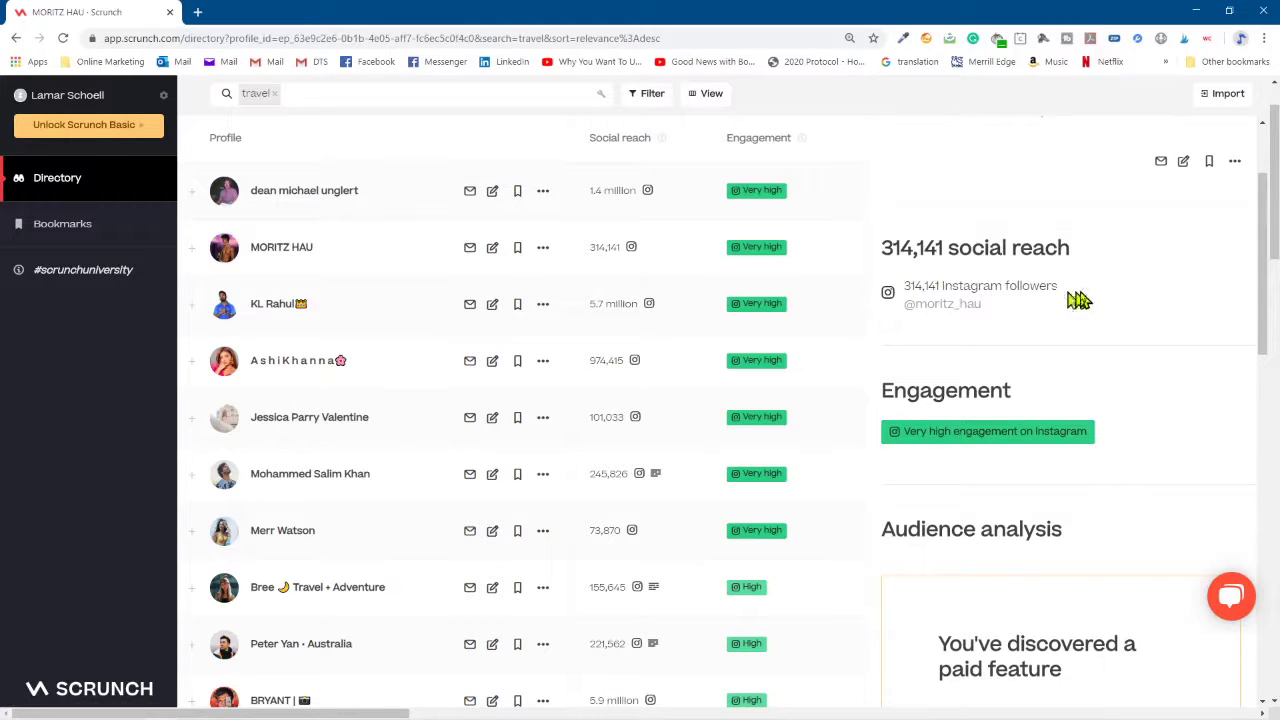
{"action": "scroll", "coordinate": [1082, 305], "scroll_direction": "down", "scroll_amount": 1}
{"action": "scroll", "coordinate": [1082, 305], "scroll_direction": "down", "scroll_amount": 5}
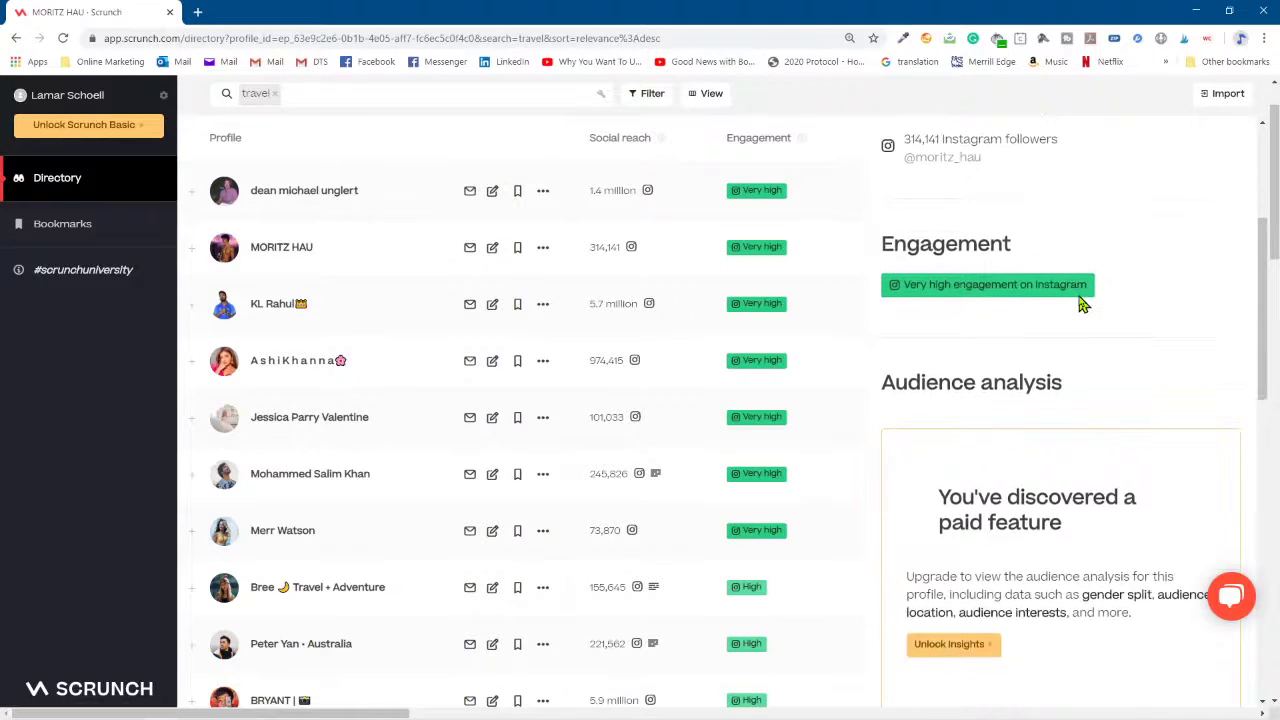
{"action": "scroll", "coordinate": [1082, 305], "scroll_direction": "down", "scroll_amount": 2}
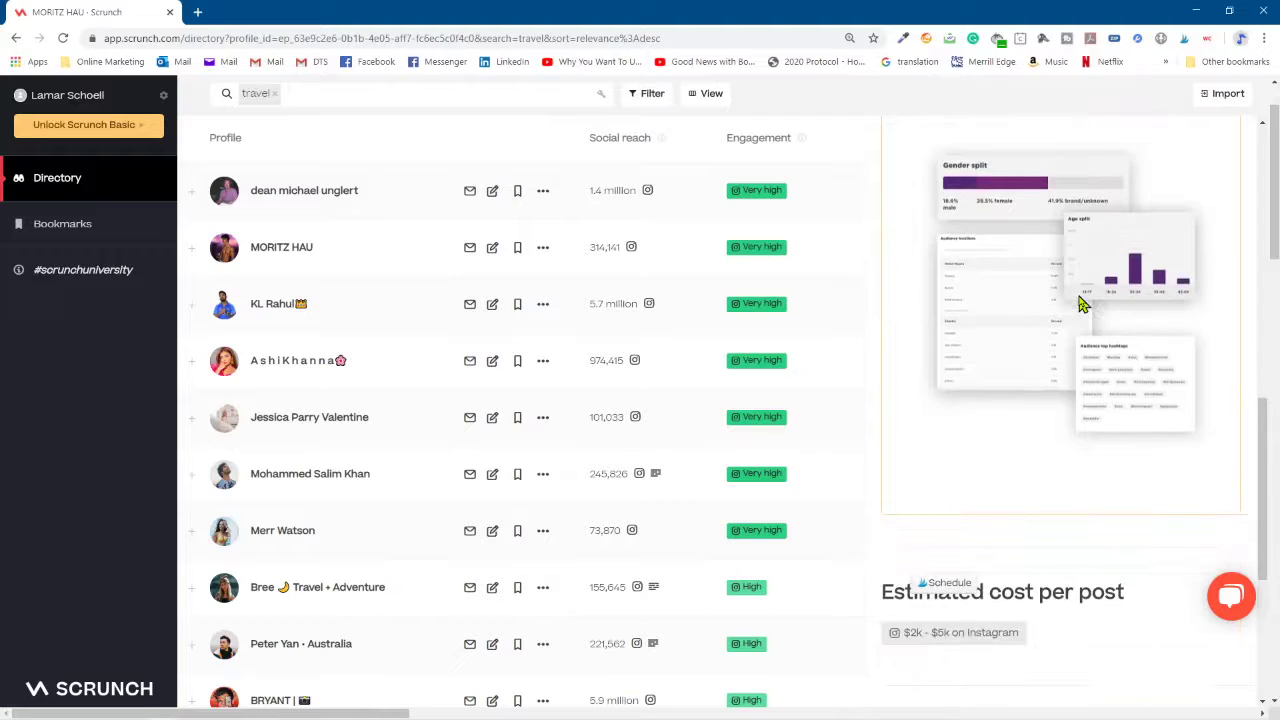
{"action": "scroll", "coordinate": [1082, 305], "scroll_direction": "down", "scroll_amount": 3}
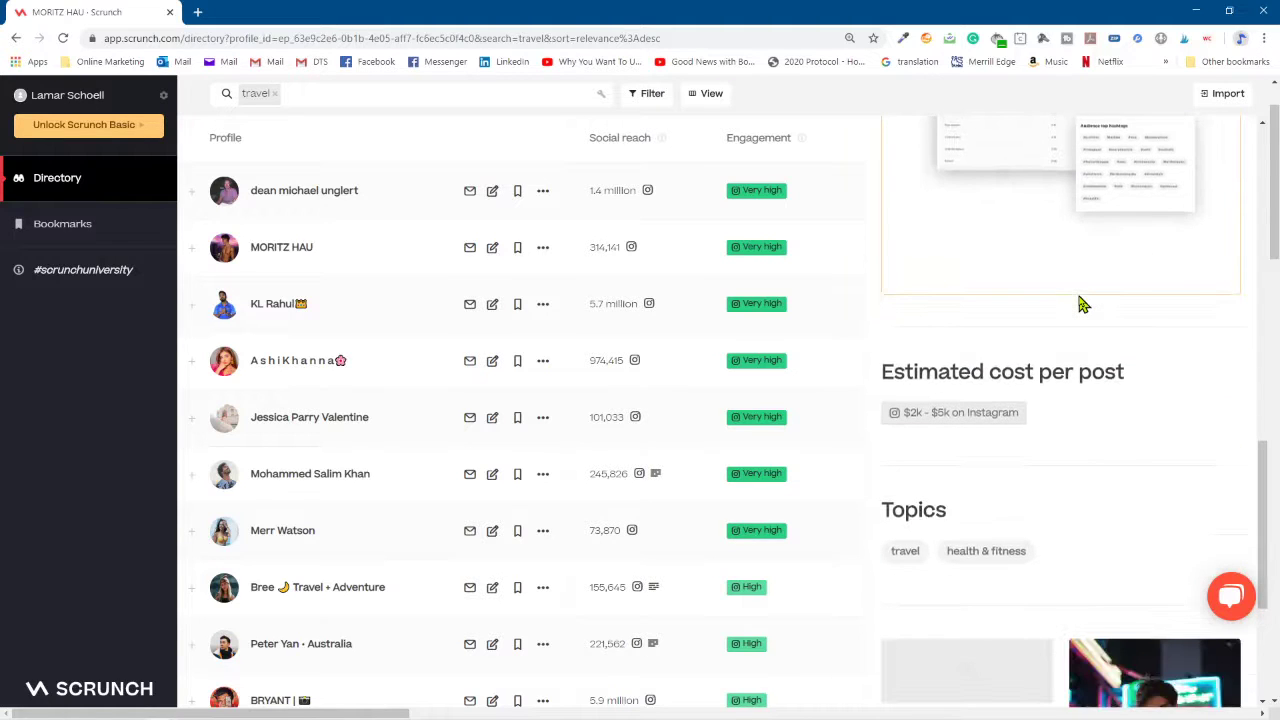
{"action": "scroll", "coordinate": [1082, 305], "scroll_direction": "down", "scroll_amount": 5}
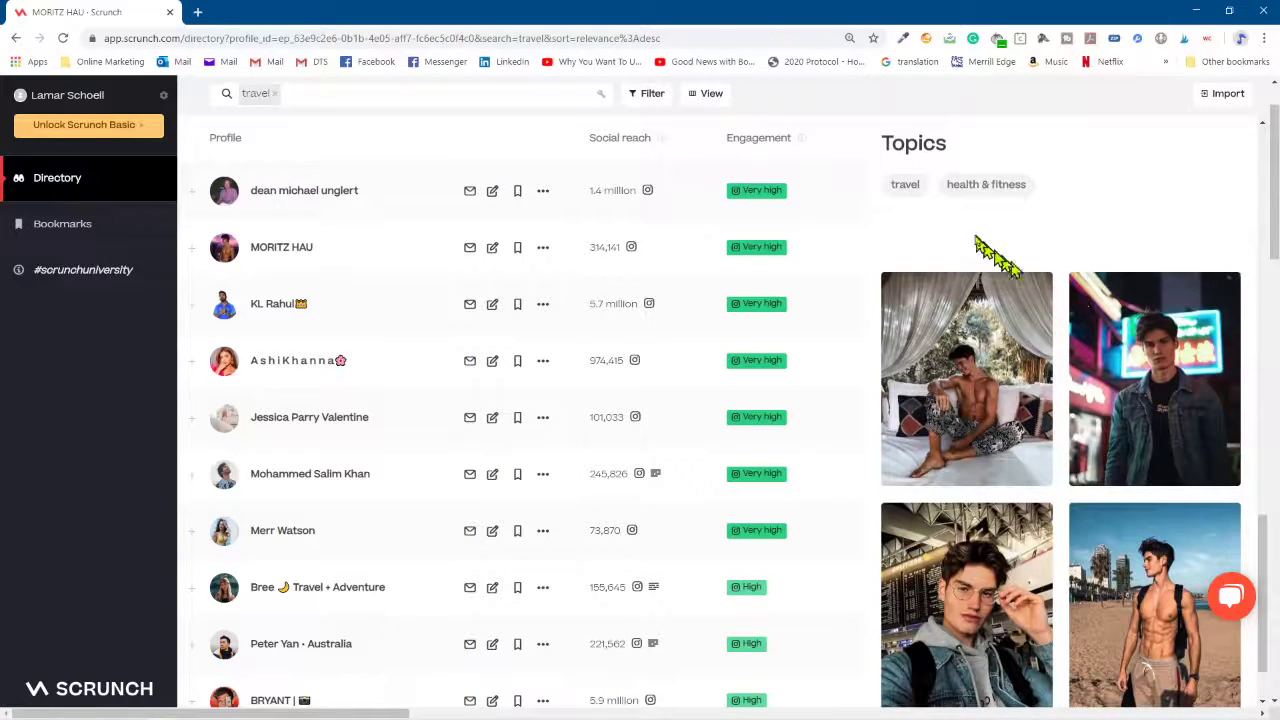
{"action": "scroll", "coordinate": [977, 238], "scroll_direction": "down", "scroll_amount": 1}
{"action": "scroll", "coordinate": [935, 200], "scroll_direction": "up", "scroll_amount": 2}
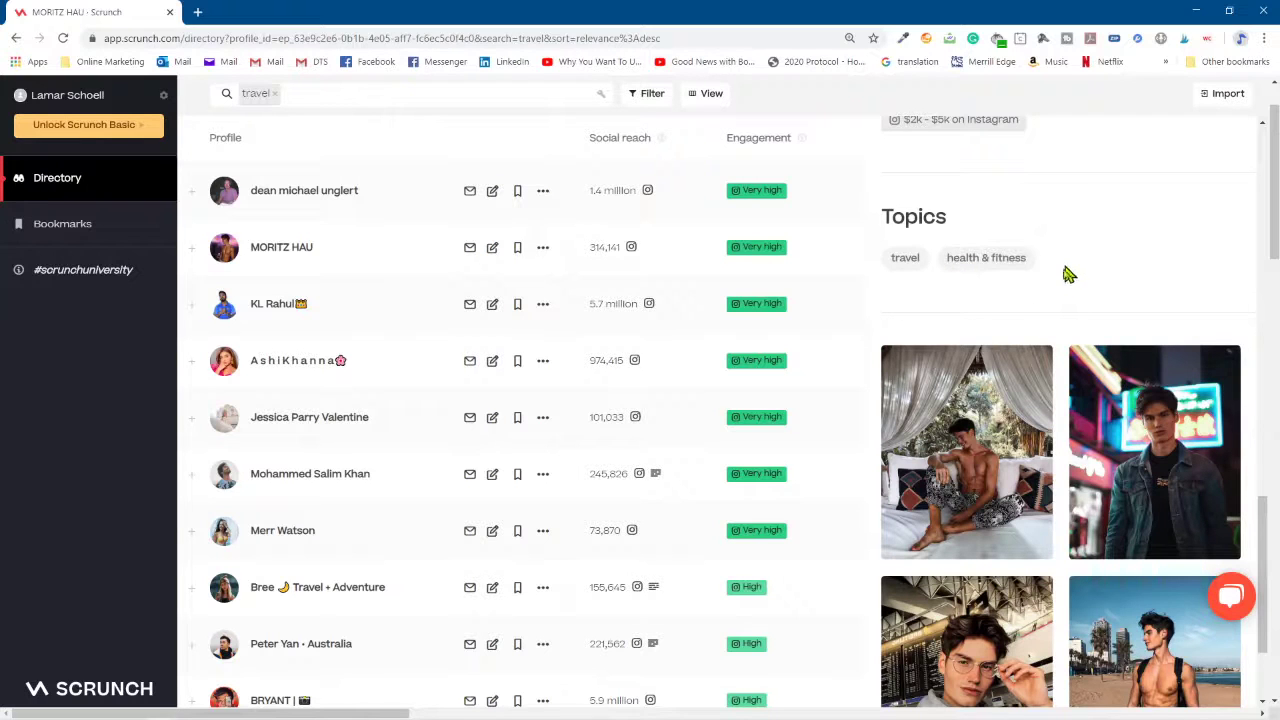
{"action": "scroll", "coordinate": [1055, 277], "scroll_direction": "up", "scroll_amount": 8}
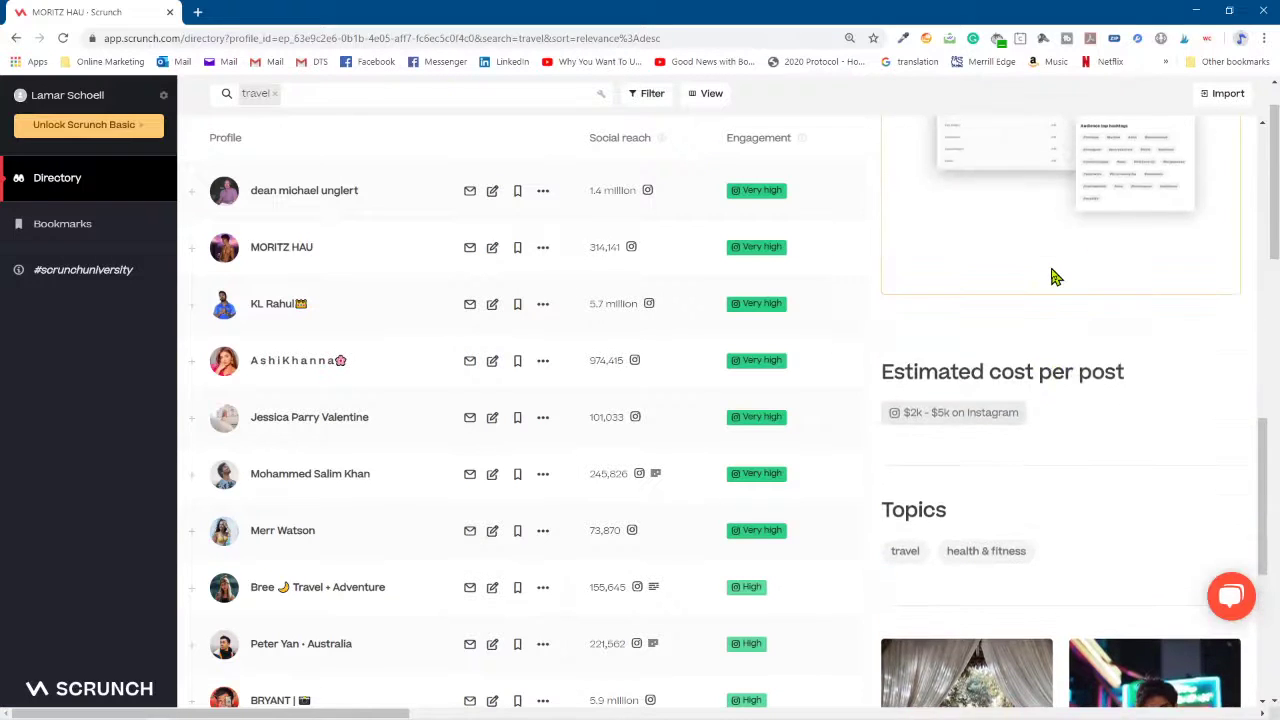
{"action": "scroll", "coordinate": [1053, 277], "scroll_direction": "up", "scroll_amount": 3}
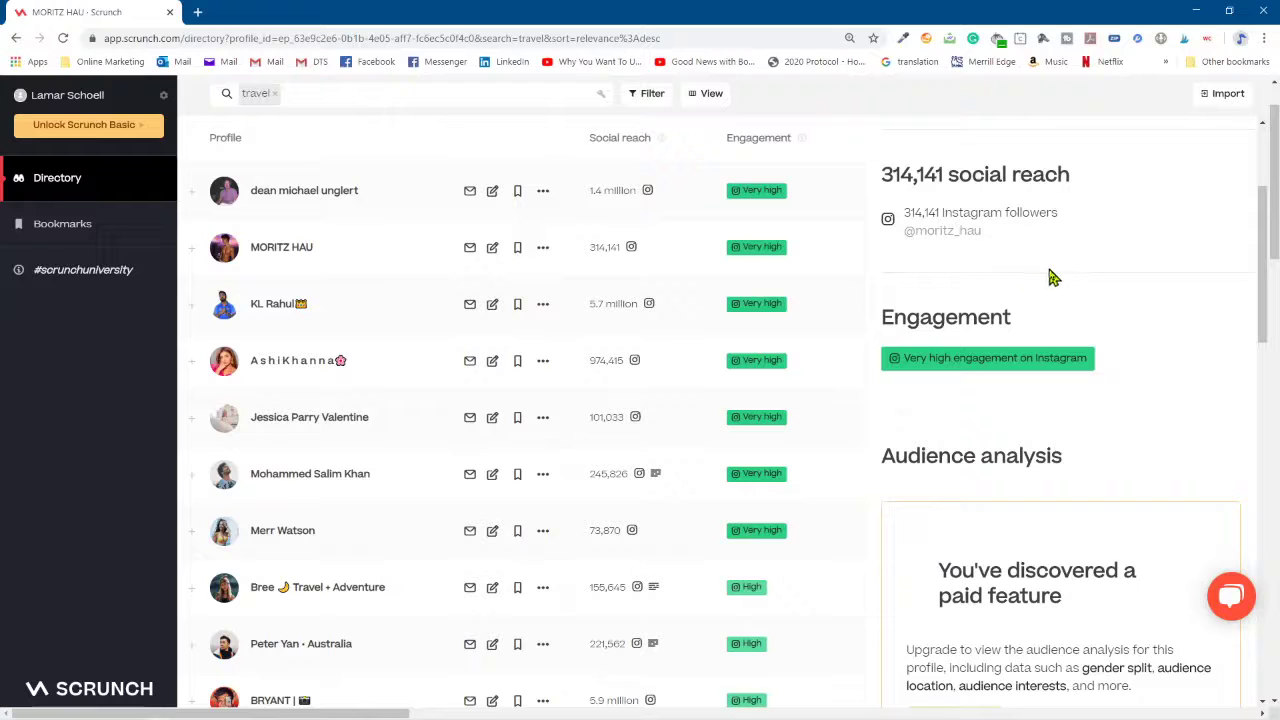
{"action": "scroll", "coordinate": [931, 315], "scroll_direction": "up", "scroll_amount": 3}
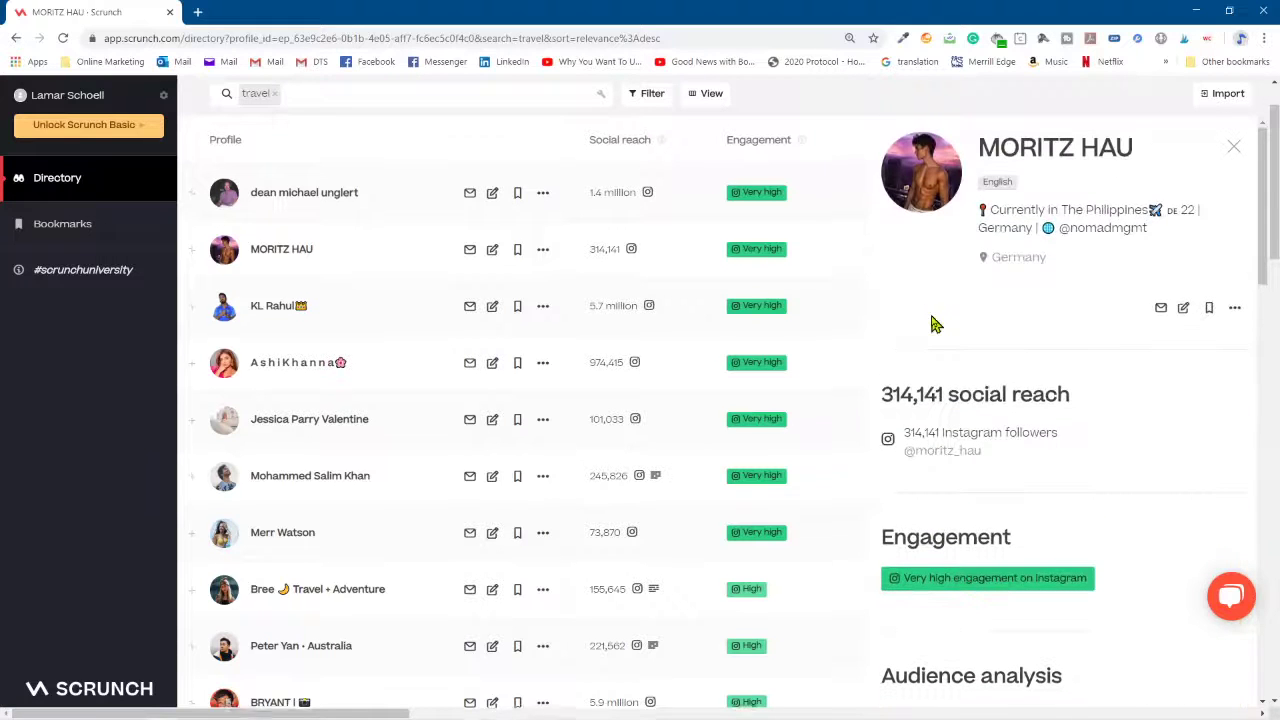
{"action": "scroll", "coordinate": [933, 330], "scroll_direction": "up", "scroll_amount": 1}
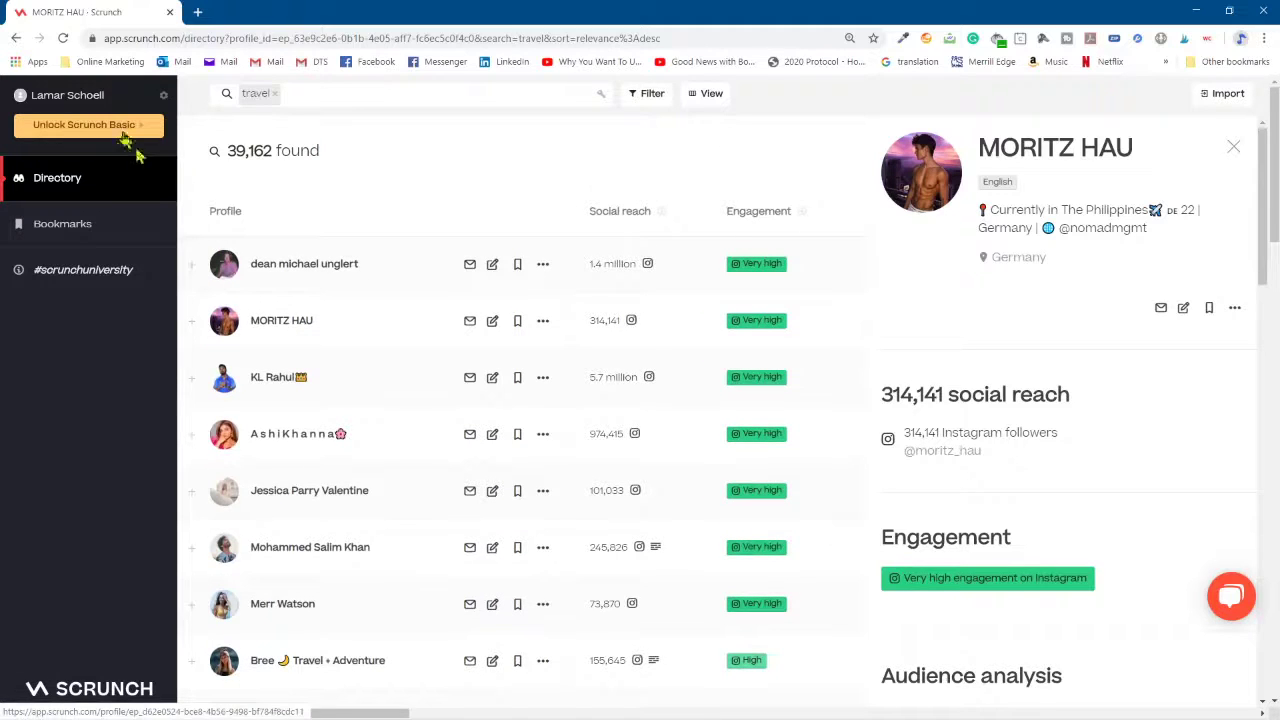
Step: Return from the profile to the directory's topic overview and scroll back to the top
{"action": "left_click", "coordinate": [17, 38]}
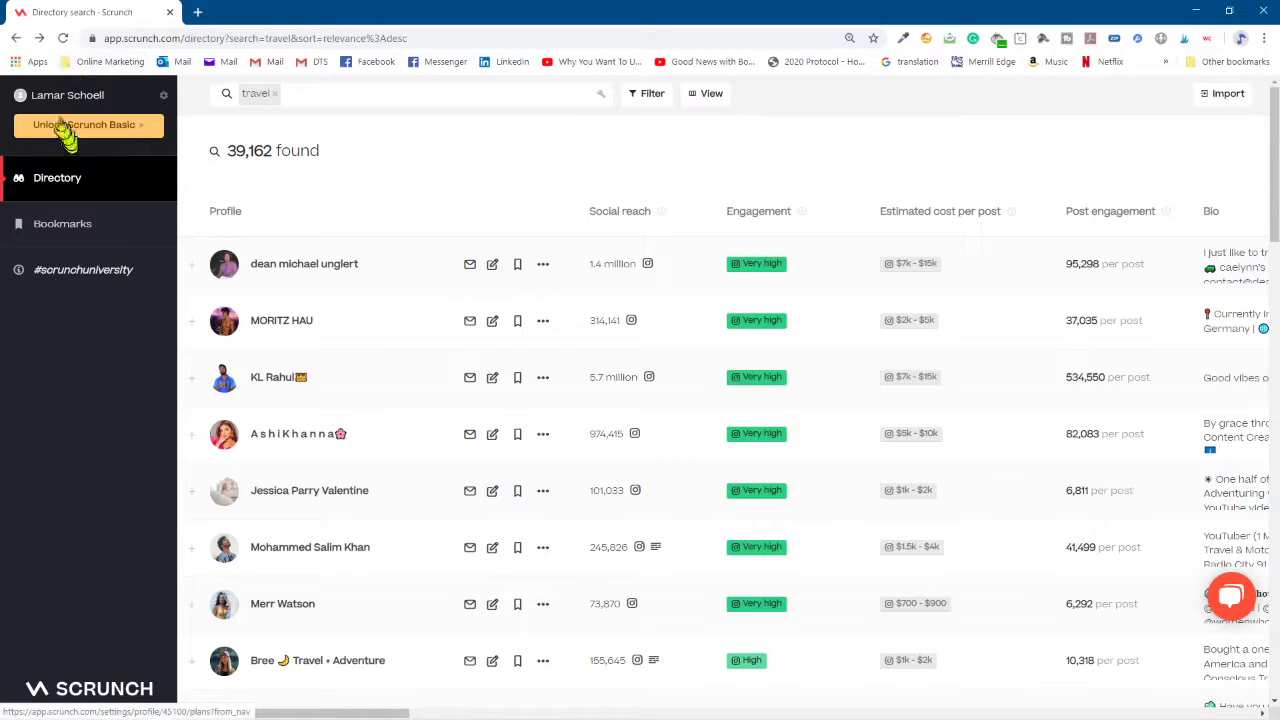
{"action": "left_click", "coordinate": [45, 186]}
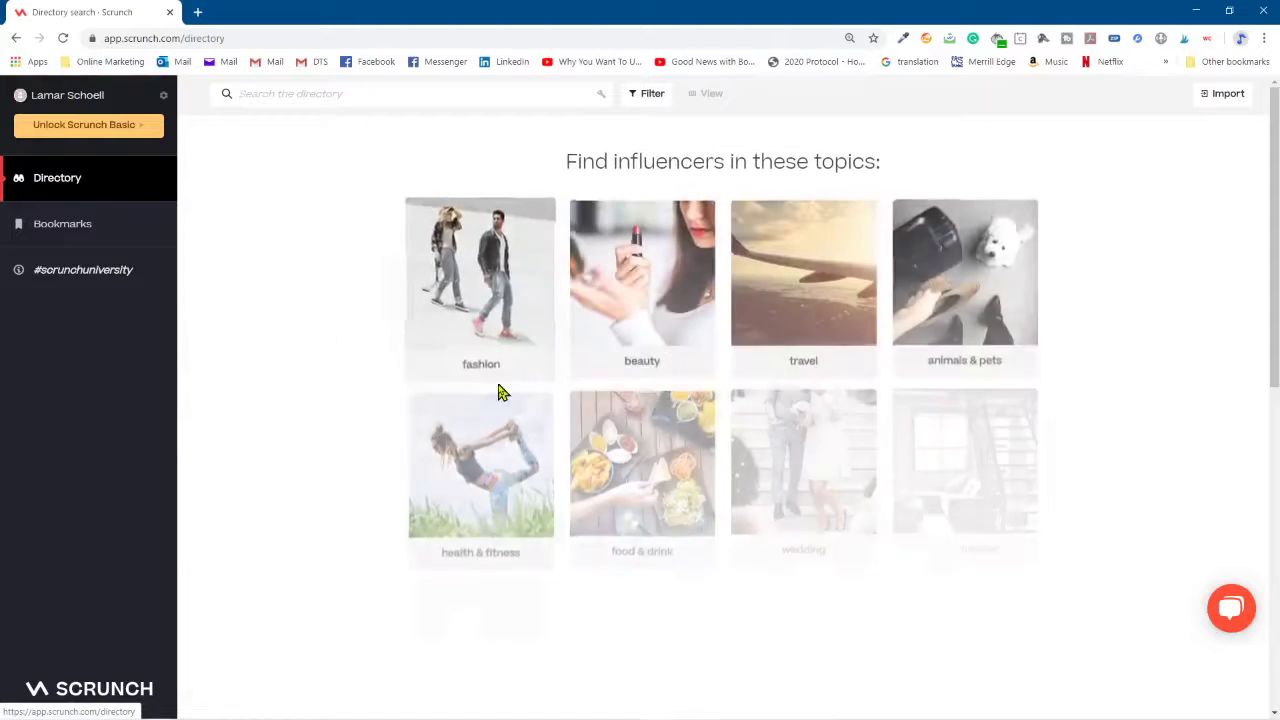
{"action": "scroll", "coordinate": [693, 327], "scroll_direction": "down", "scroll_amount": 5}
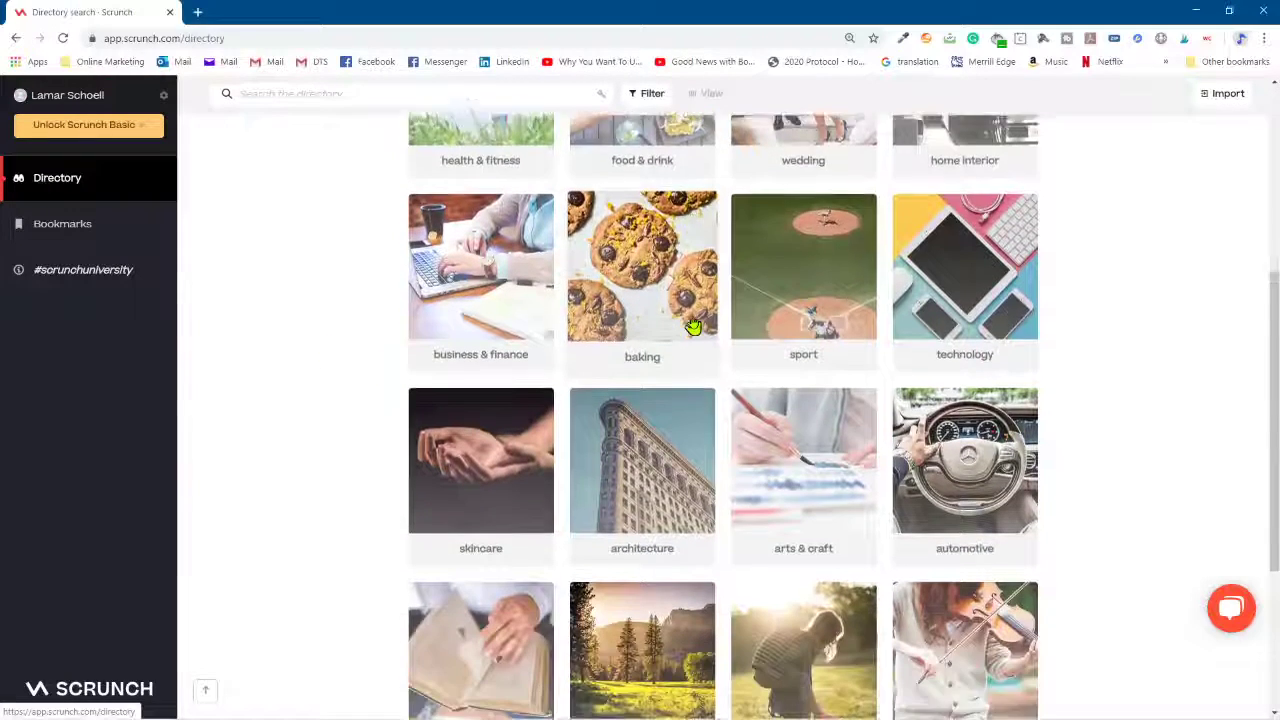
{"action": "scroll", "coordinate": [693, 325], "scroll_direction": "down", "scroll_amount": 2}
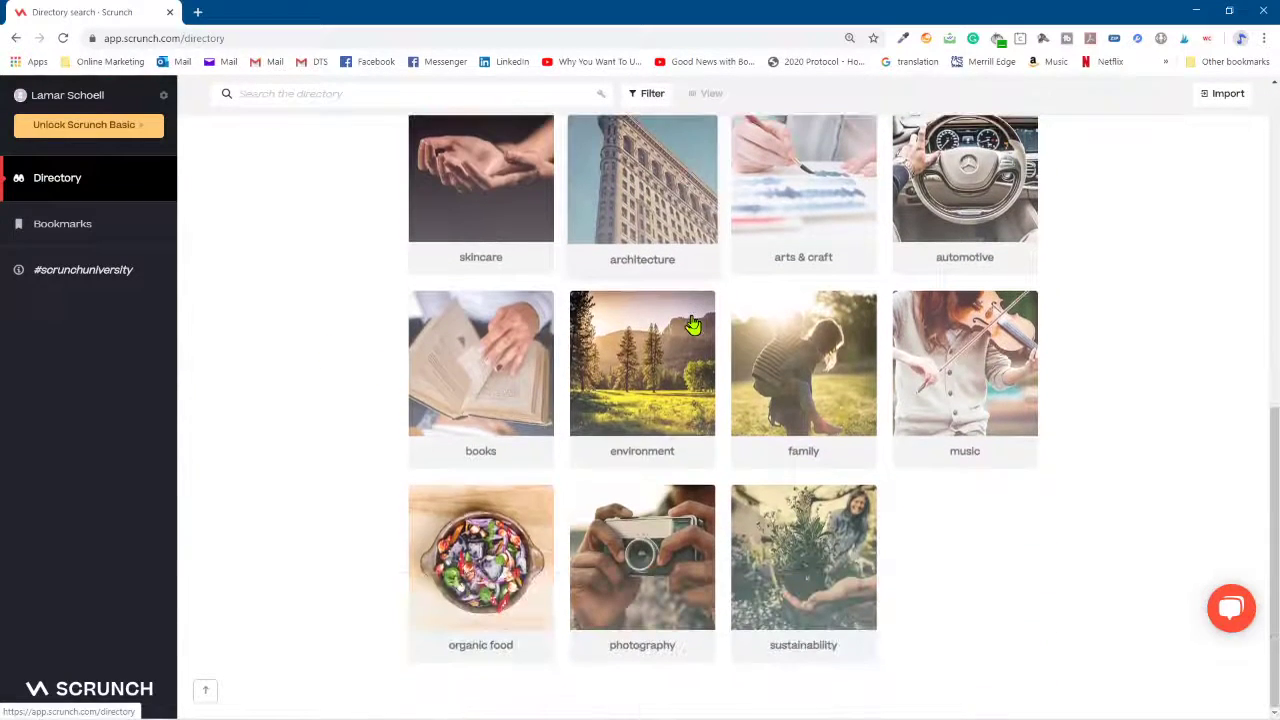
{"action": "scroll", "coordinate": [693, 325], "scroll_direction": "up", "scroll_amount": 4}
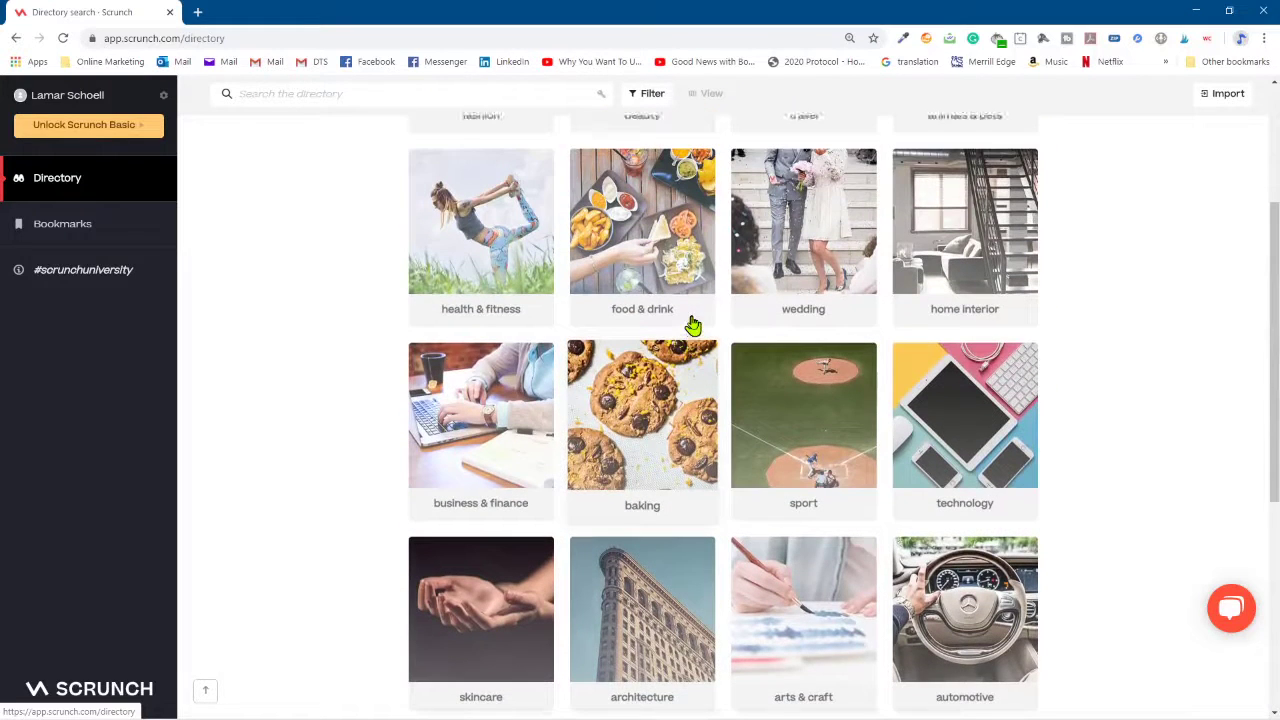
{"action": "scroll", "coordinate": [693, 326], "scroll_direction": "up", "scroll_amount": 1}
{"action": "scroll", "coordinate": [693, 325], "scroll_direction": "up", "scroll_amount": 2}
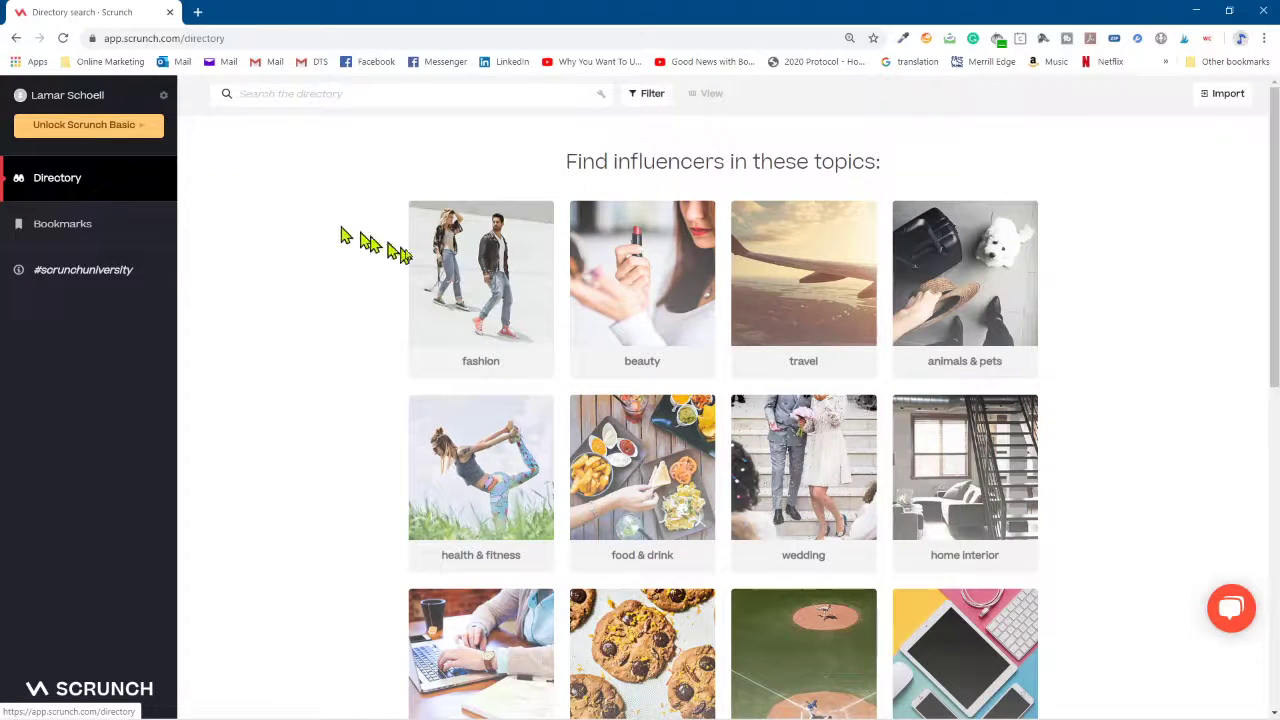
Step: Search travel influencers, open the filters, and tick then untick Europe under Location
{"action": "left_click", "coordinate": [777, 318]}
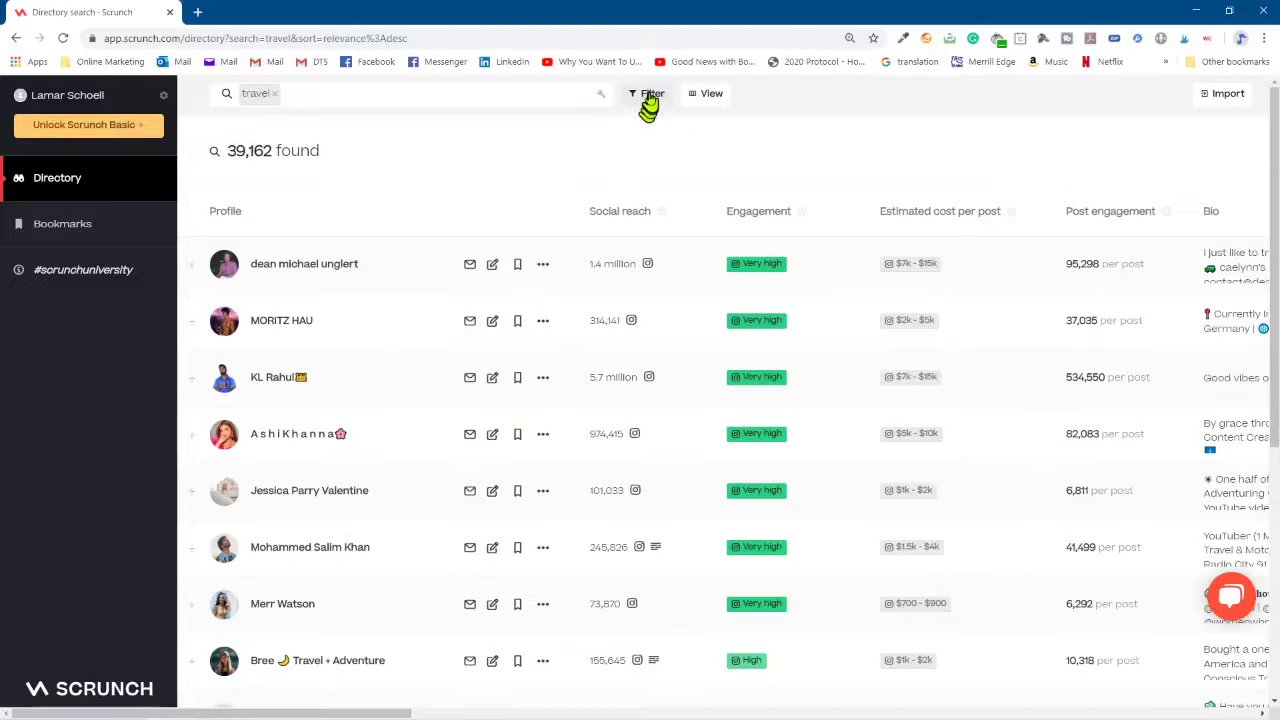
{"action": "left_click", "coordinate": [651, 100]}
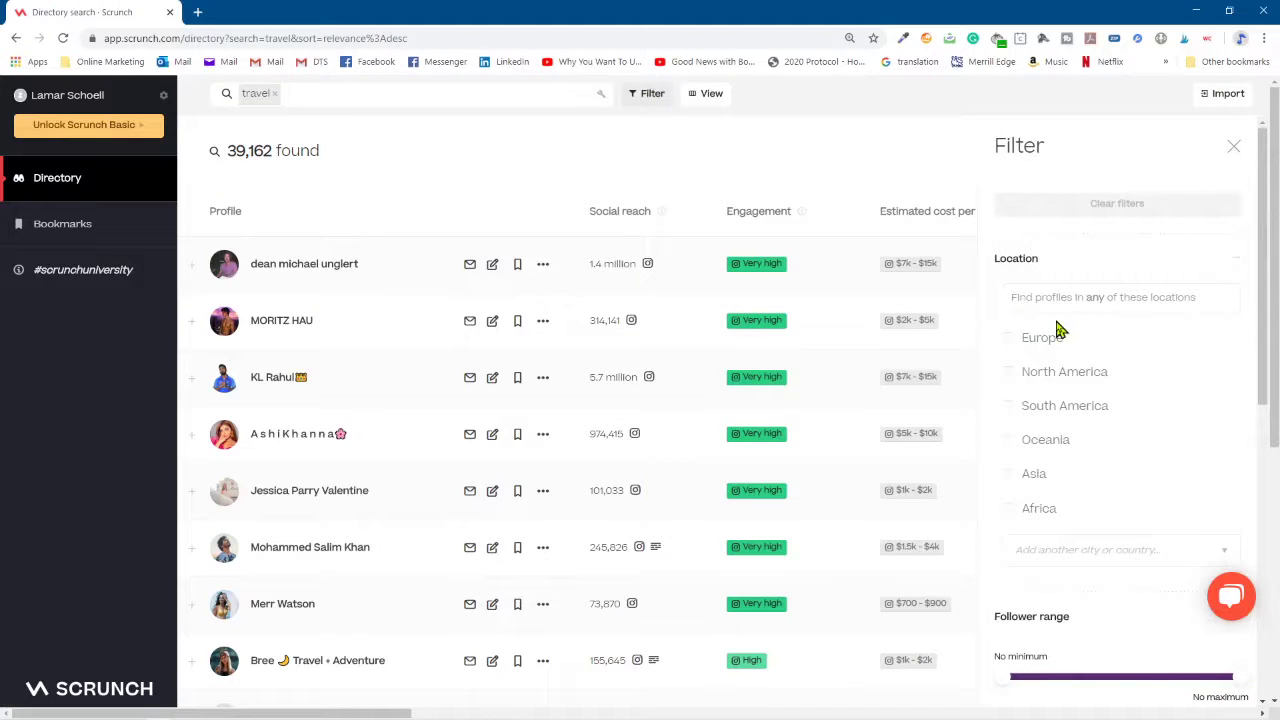
{"action": "scroll", "coordinate": [1095, 296], "scroll_direction": "down", "scroll_amount": 1}
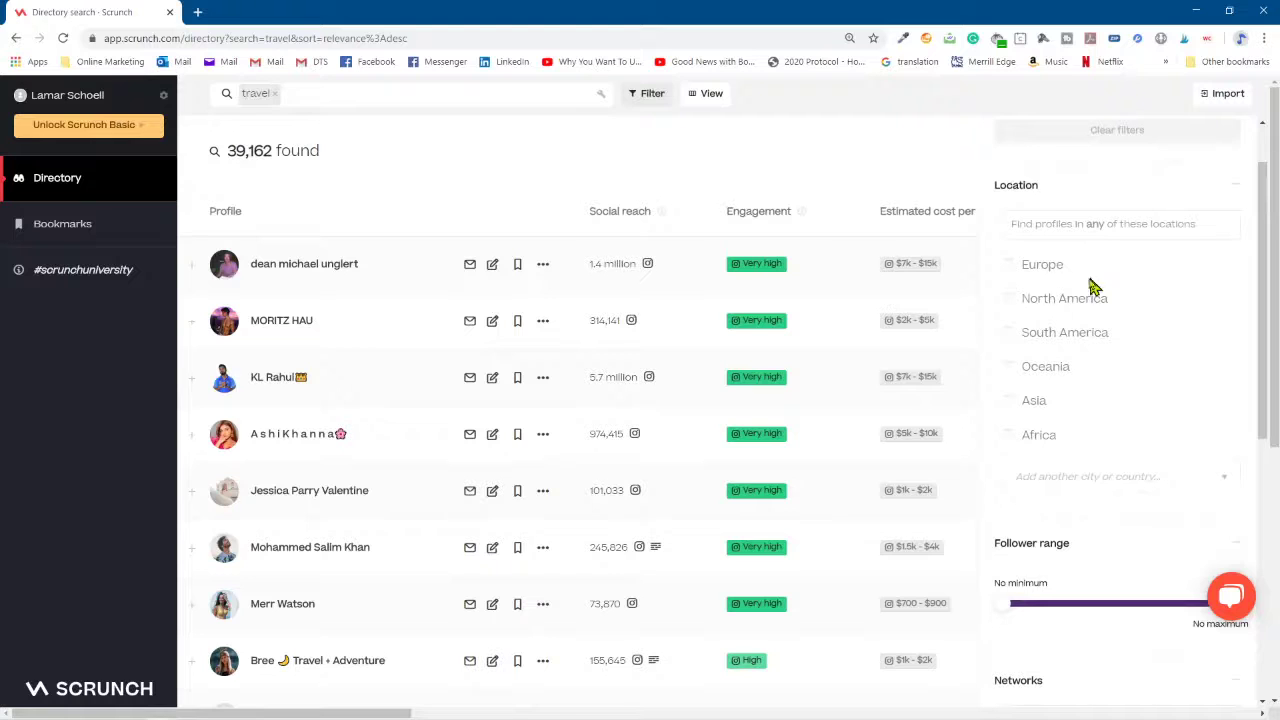
{"action": "left_click", "coordinate": [1008, 266]}
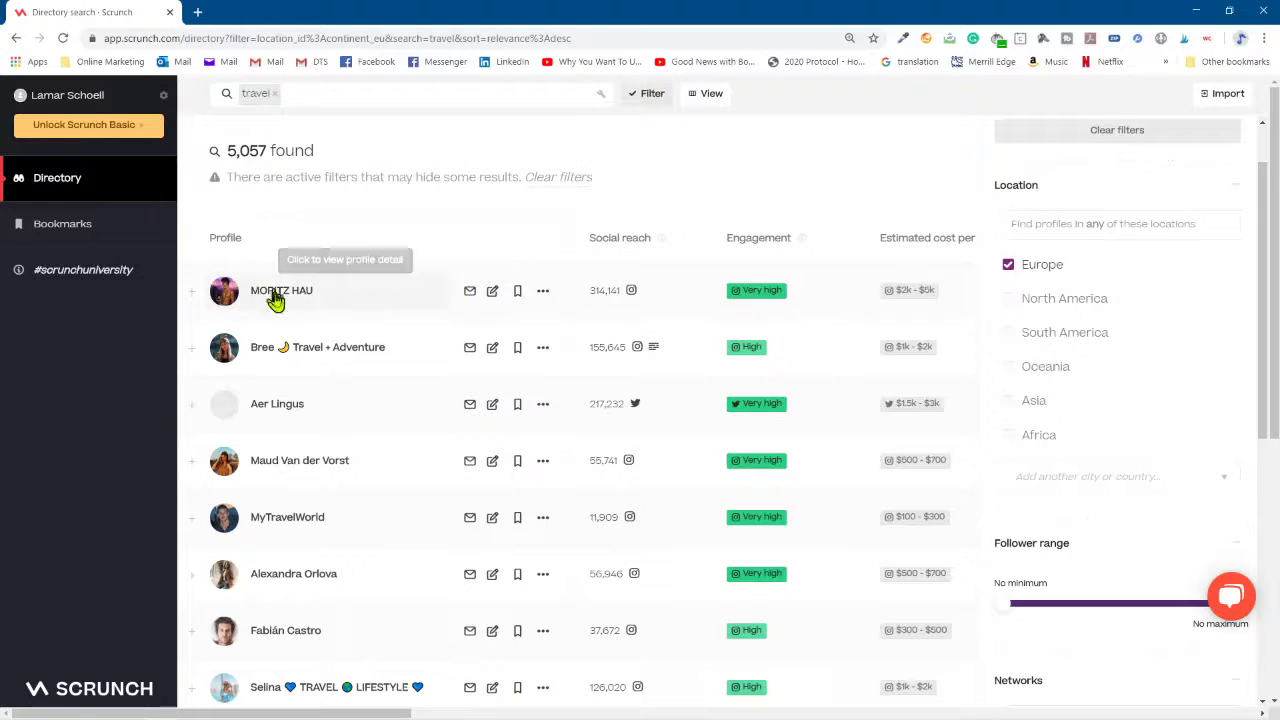
{"action": "left_click", "coordinate": [1009, 266]}
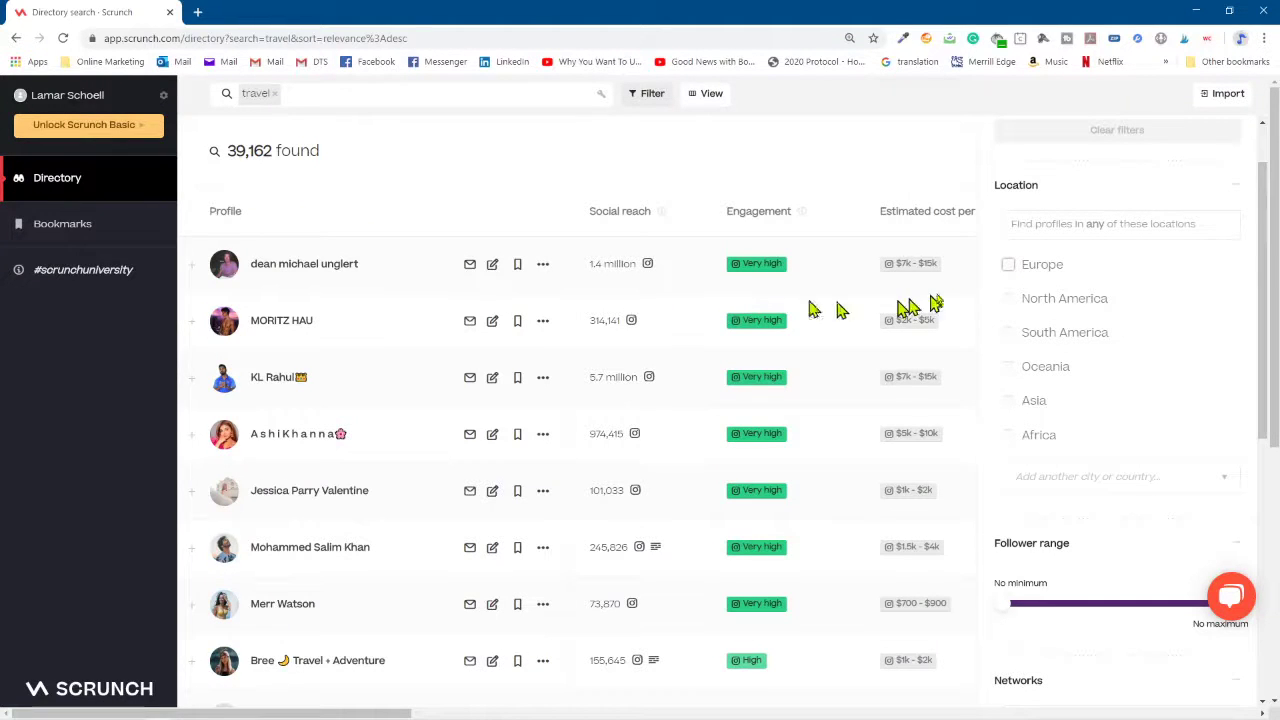
Step: Reapply the Europe location filter and restrict results to Blogs, leaving 244 influencers
{"action": "left_click", "coordinate": [1009, 266]}
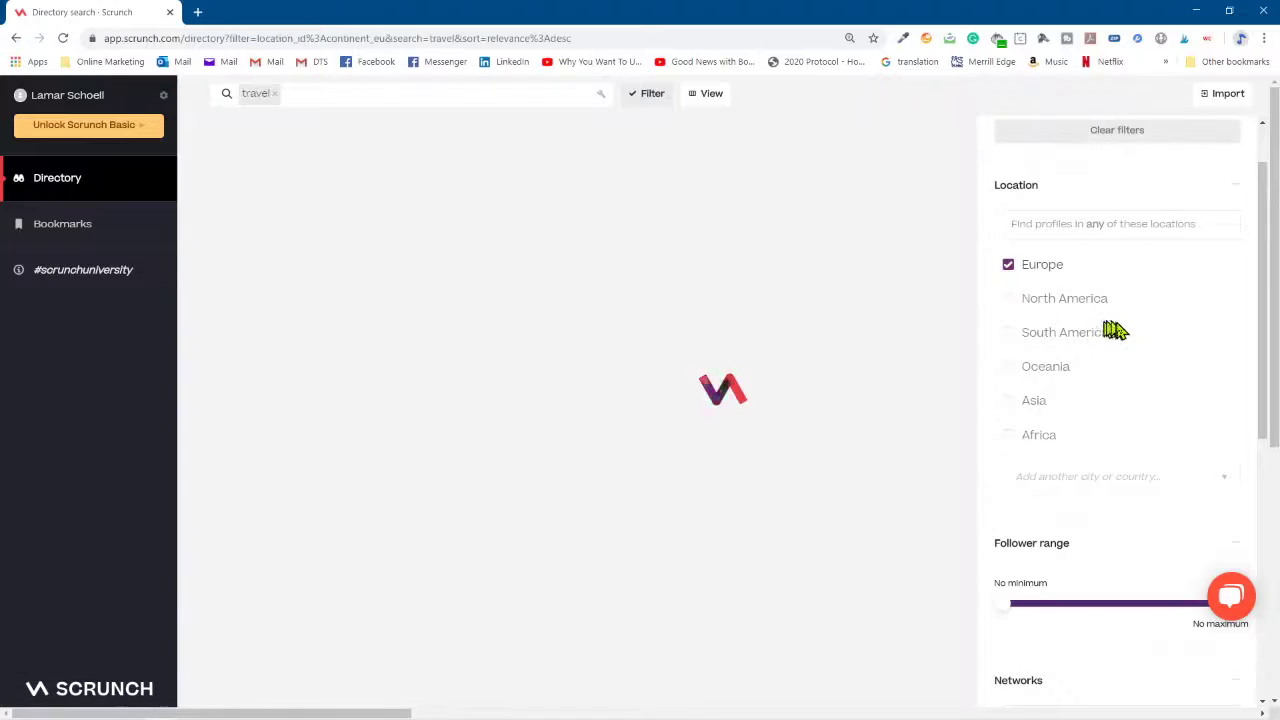
{"action": "scroll", "coordinate": [1118, 331], "scroll_direction": "down", "scroll_amount": 2}
{"action": "scroll", "coordinate": [1118, 331], "scroll_direction": "down", "scroll_amount": 3}
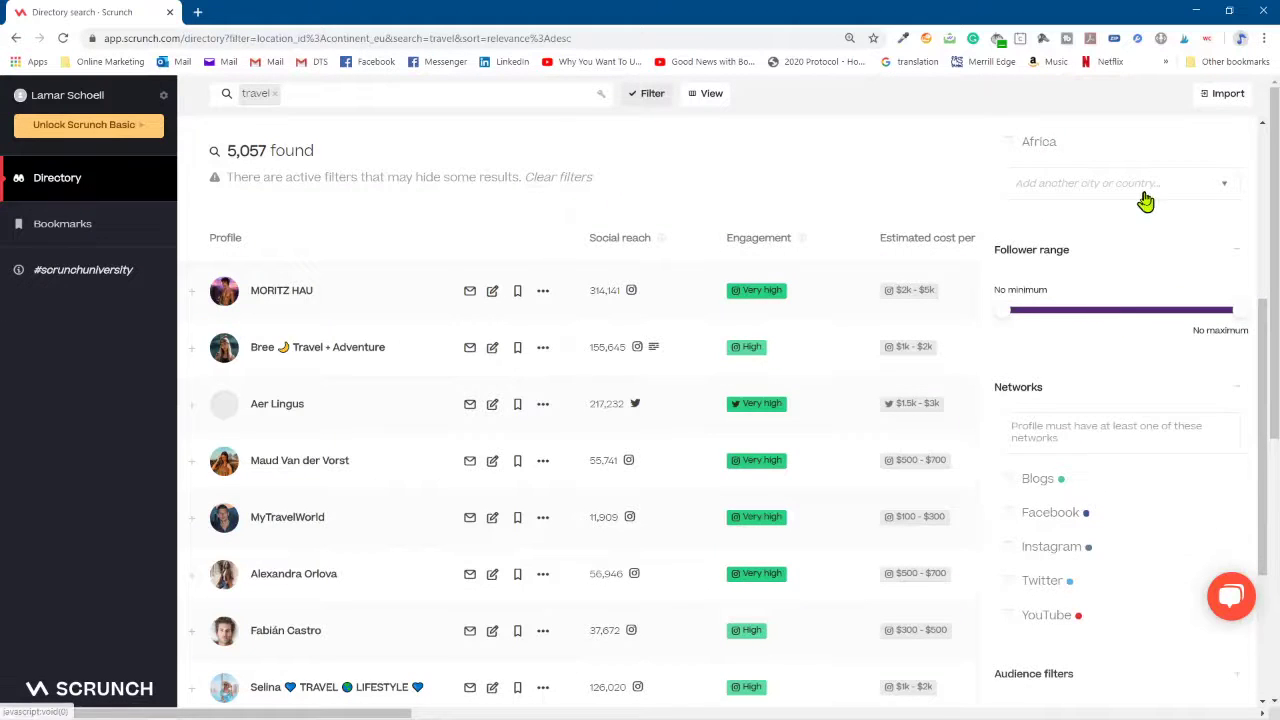
{"action": "scroll", "coordinate": [1146, 202], "scroll_direction": "down", "scroll_amount": 2}
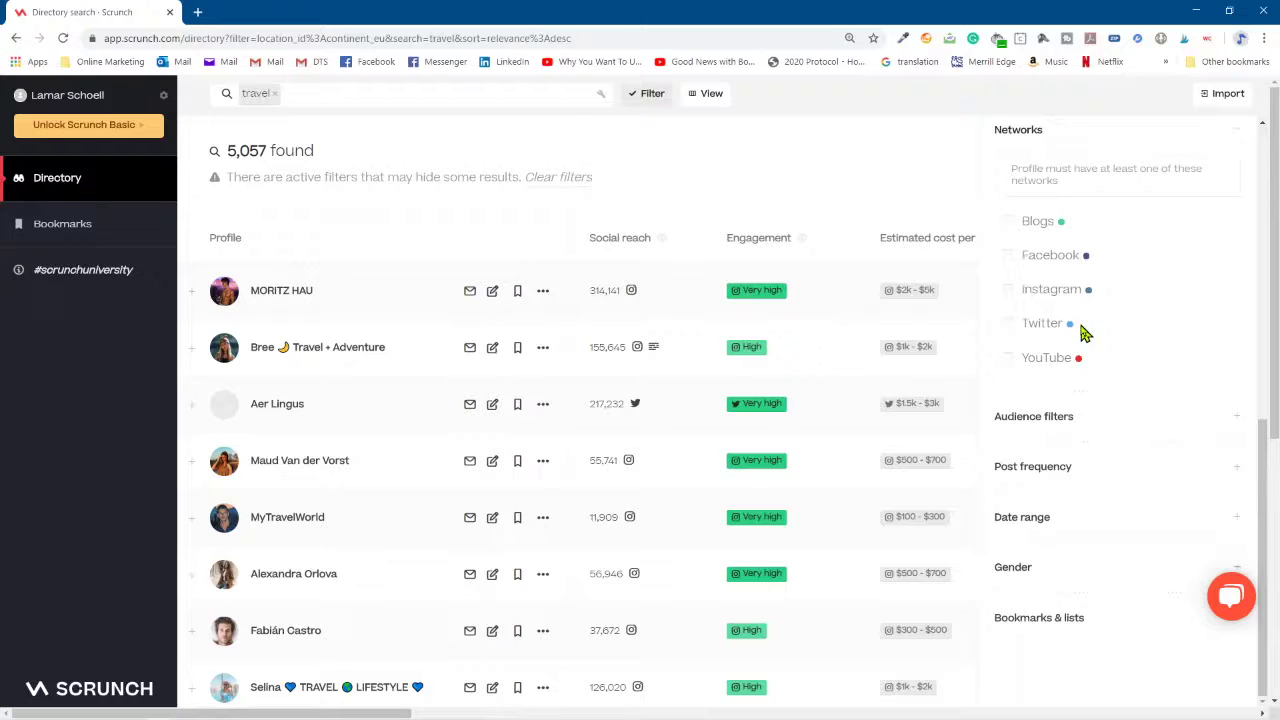
{"action": "scroll", "coordinate": [1110, 380], "scroll_direction": "down", "scroll_amount": 2}
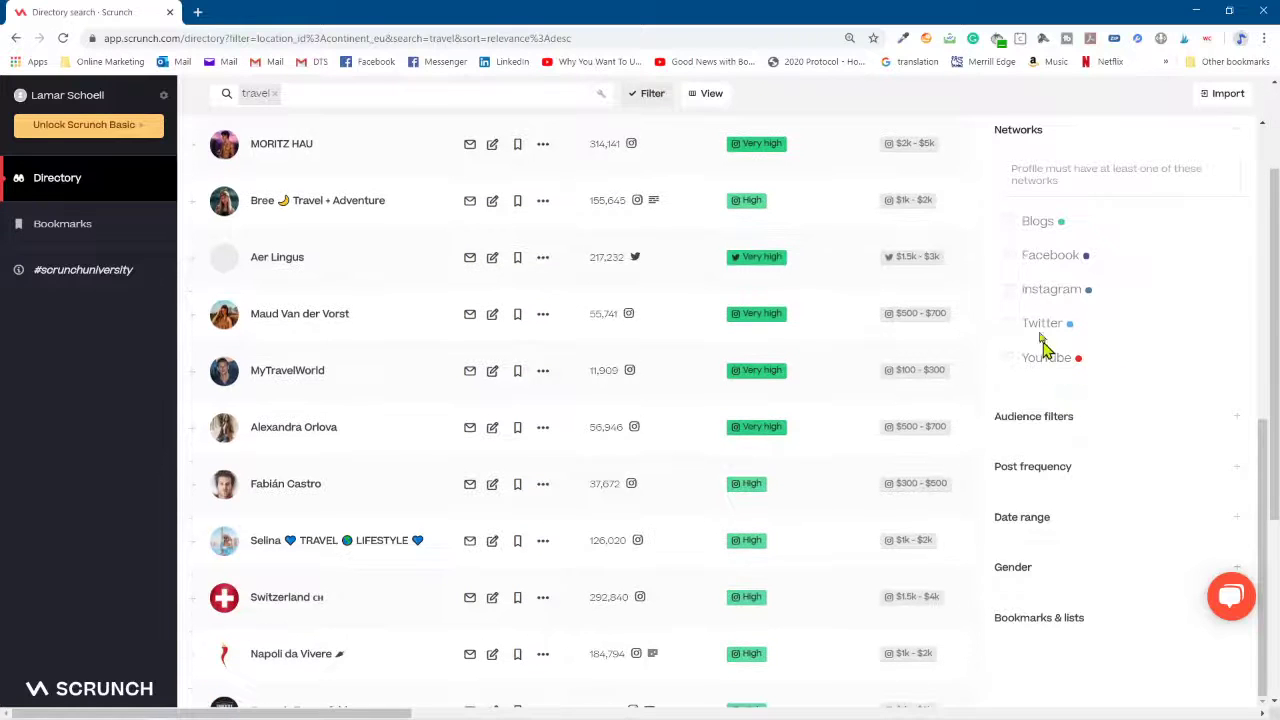
{"action": "left_click", "coordinate": [1008, 221]}
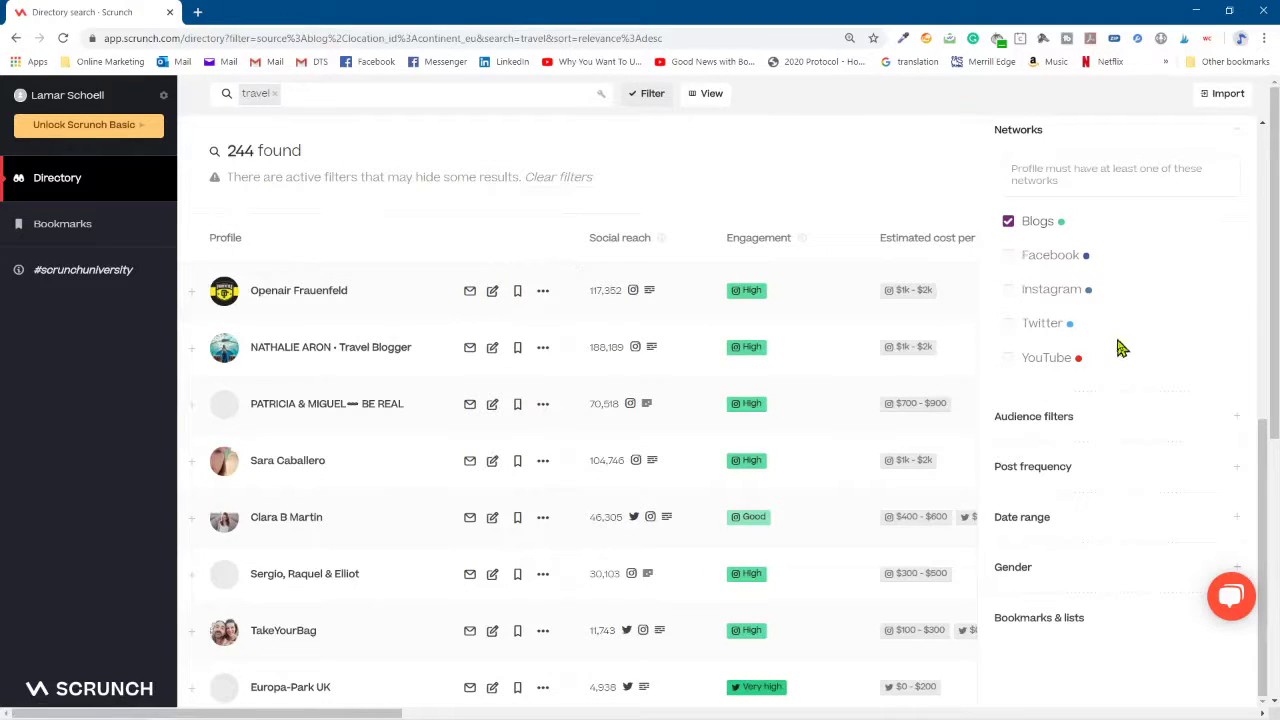
Step: Expand the Audience filters and Gender filter sections in the filter panel
{"action": "scroll", "coordinate": [1127, 341], "scroll_direction": "down", "scroll_amount": 1}
{"action": "scroll", "coordinate": [1127, 341], "scroll_direction": "down", "scroll_amount": 4}
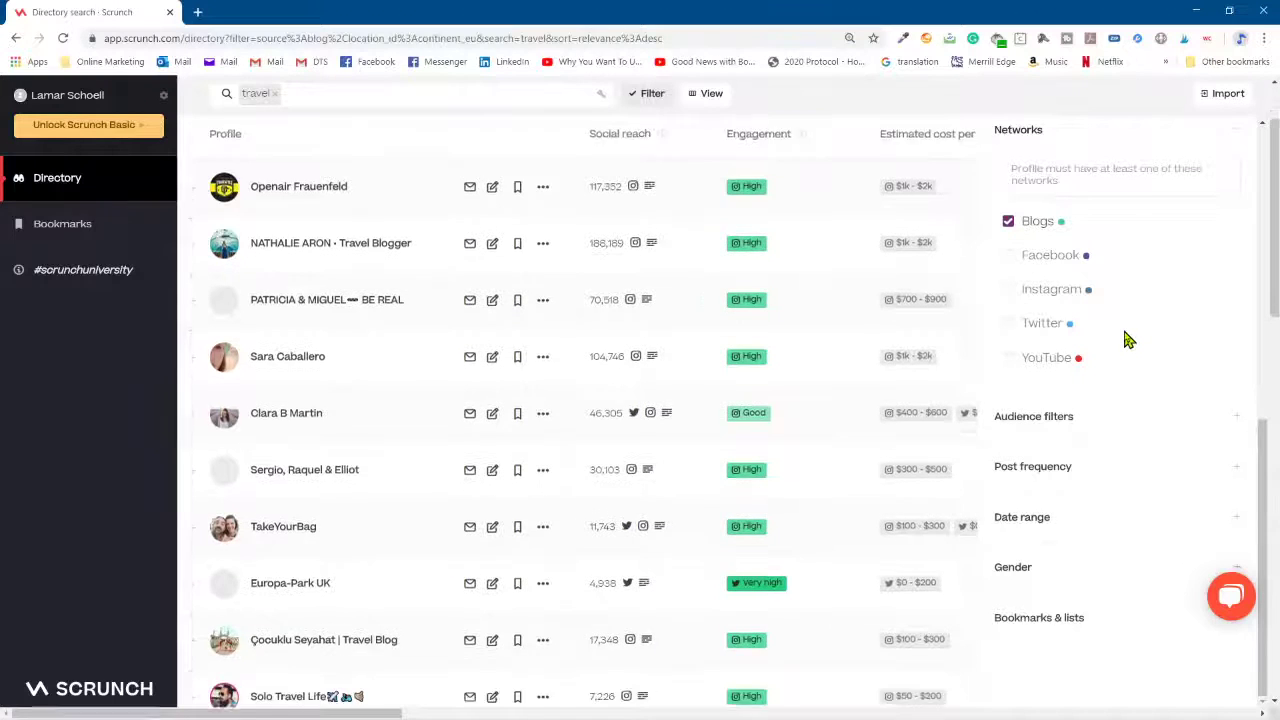
{"action": "scroll", "coordinate": [1127, 341], "scroll_direction": "down", "scroll_amount": 4}
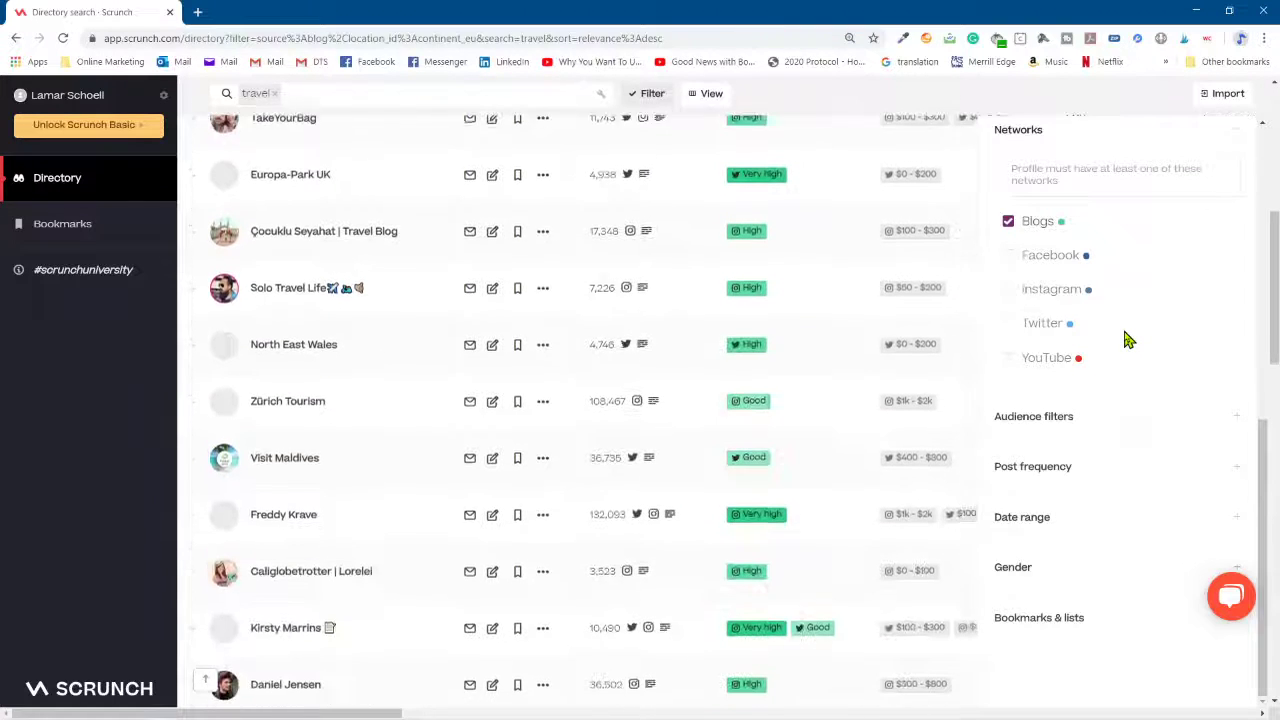
{"action": "scroll", "coordinate": [1127, 341], "scroll_direction": "down", "scroll_amount": 3}
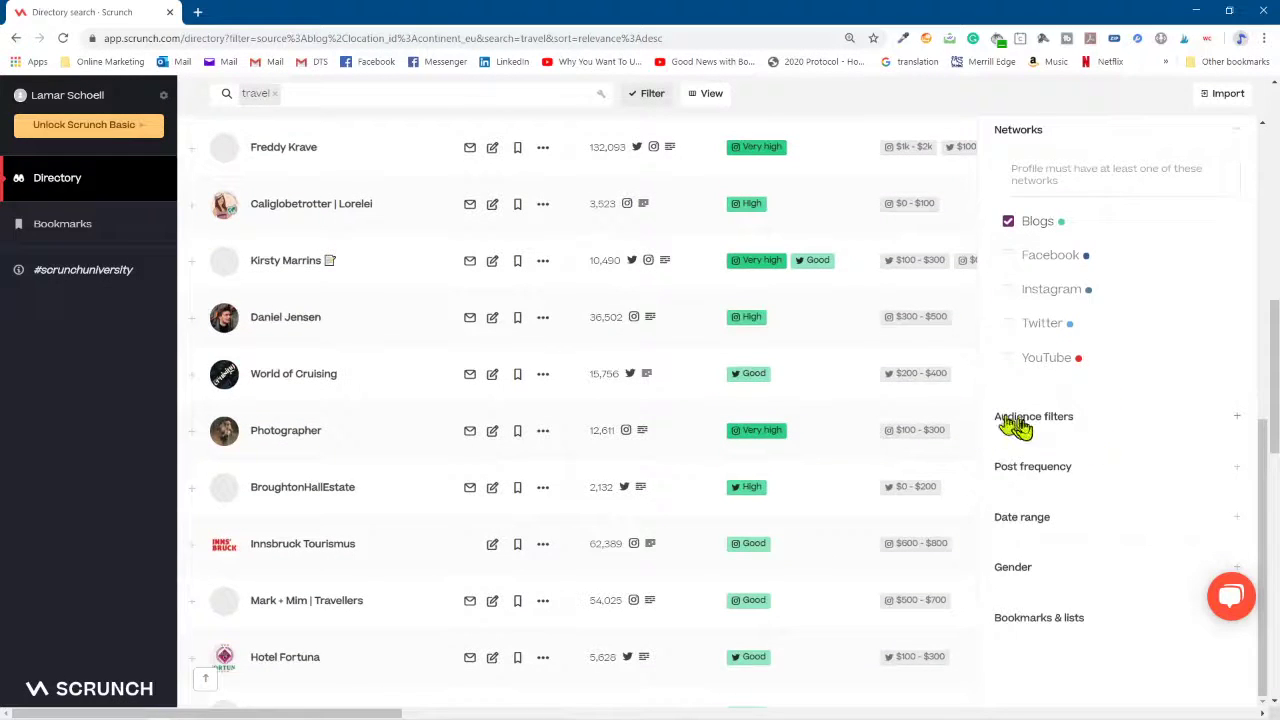
{"action": "left_click", "coordinate": [1030, 420]}
{"action": "scroll", "coordinate": [1112, 428], "scroll_direction": "down", "scroll_amount": 3}
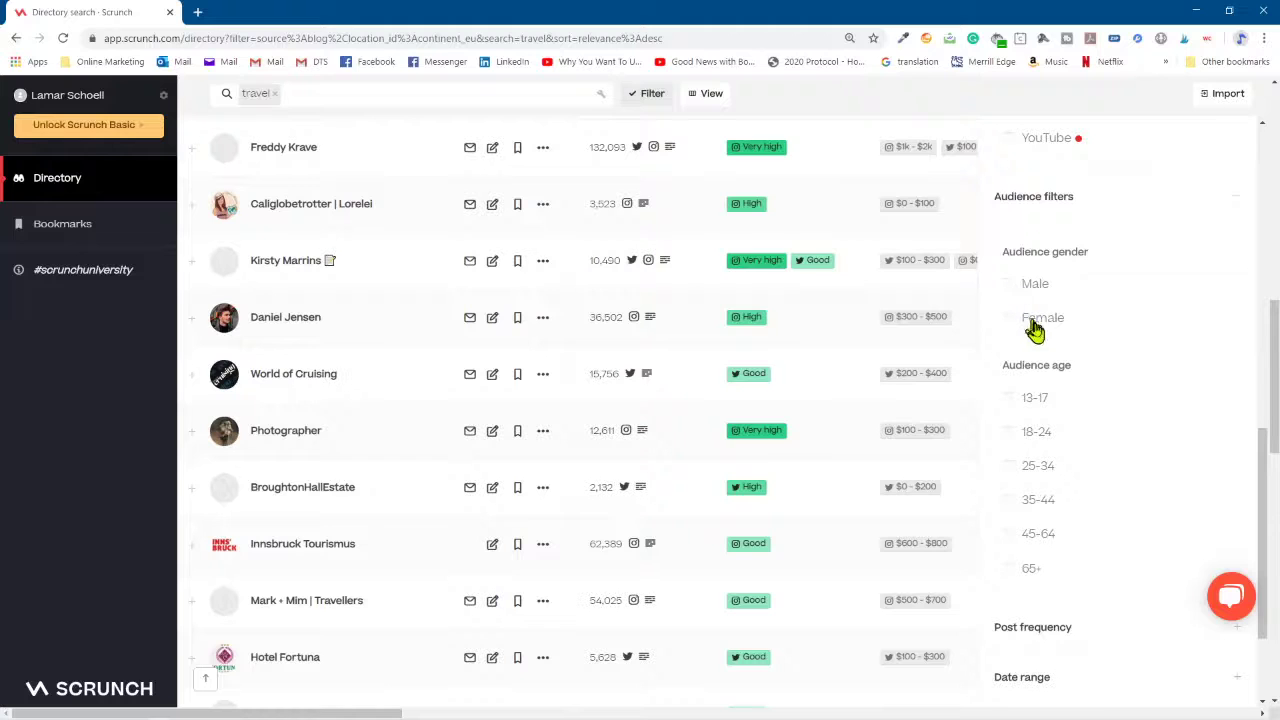
{"action": "scroll", "coordinate": [1090, 335], "scroll_direction": "down", "scroll_amount": 2}
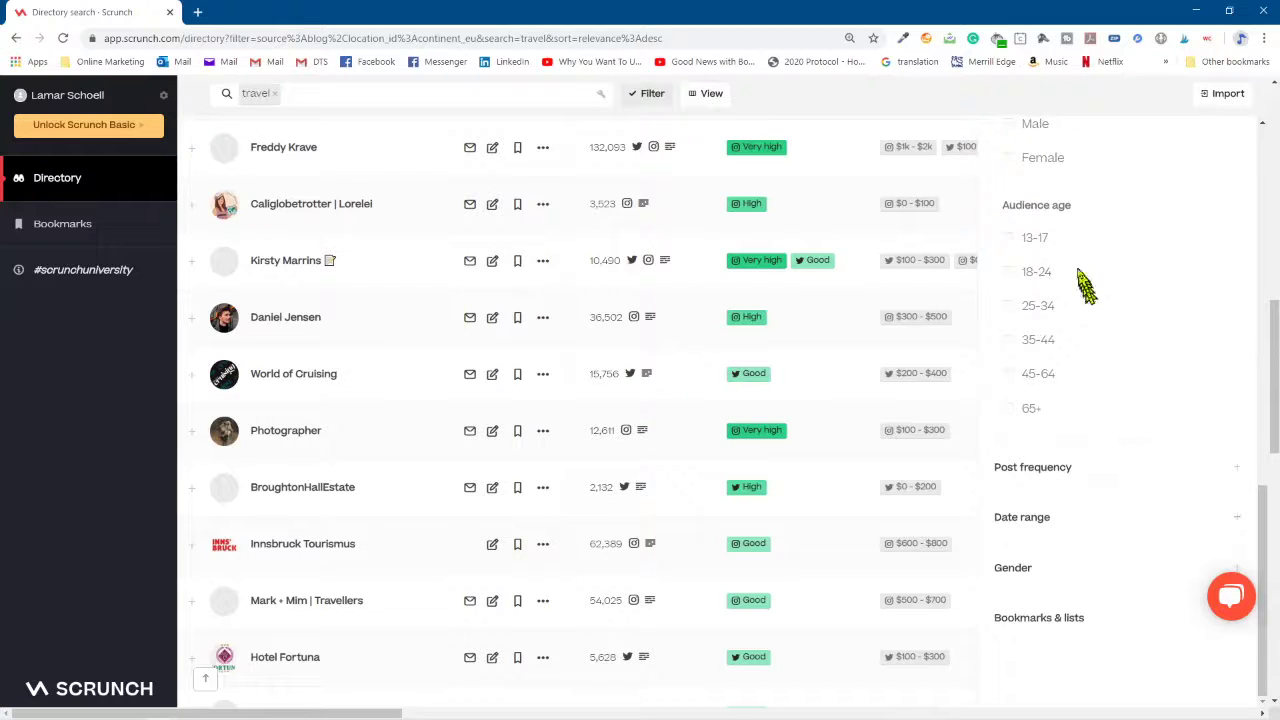
{"action": "scroll", "coordinate": [1095, 330], "scroll_direction": "down", "scroll_amount": 2}
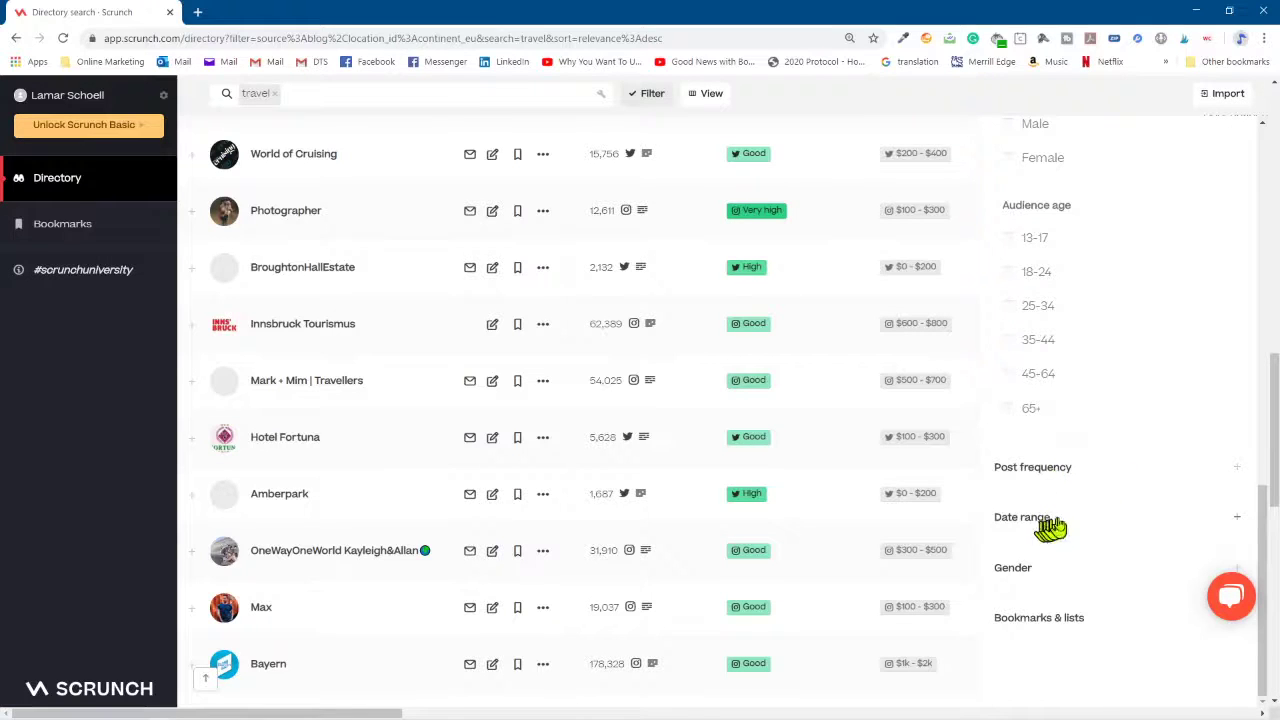
{"action": "left_click", "coordinate": [1025, 567]}
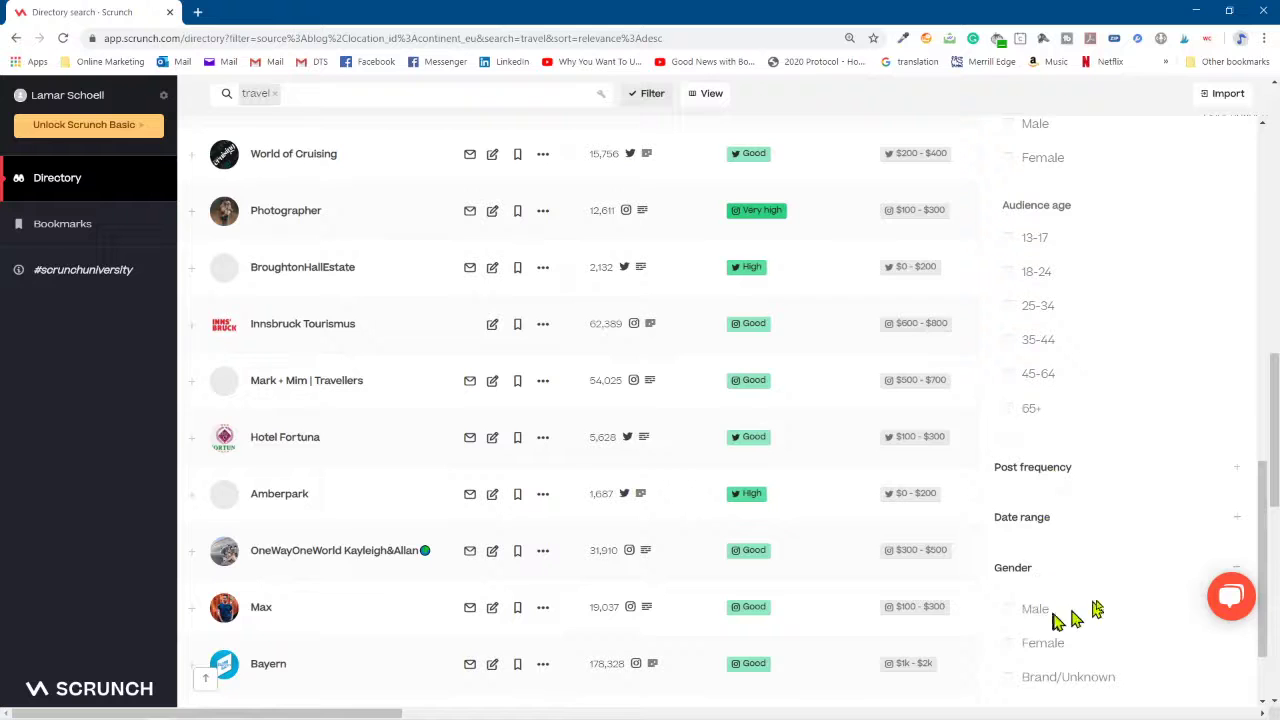
{"action": "scroll", "coordinate": [465, 341], "scroll_direction": "up", "scroll_amount": 7}
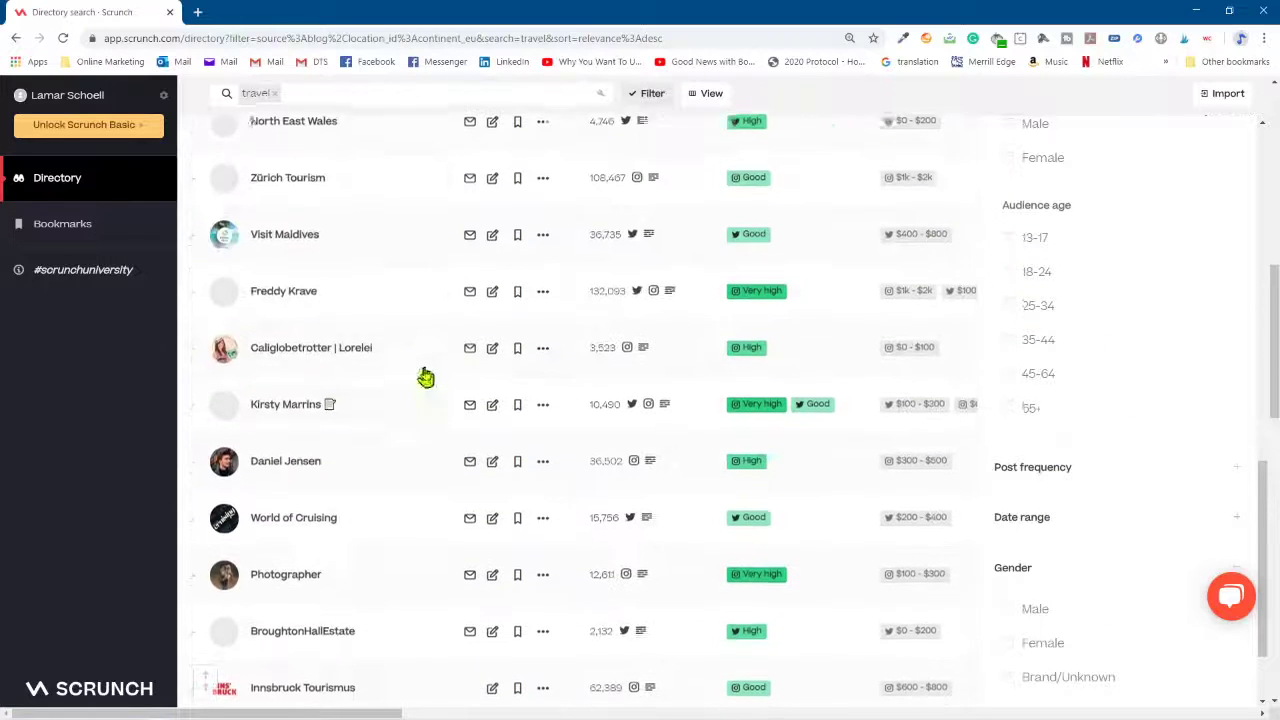
{"action": "scroll", "coordinate": [459, 363], "scroll_direction": "up", "scroll_amount": 4}
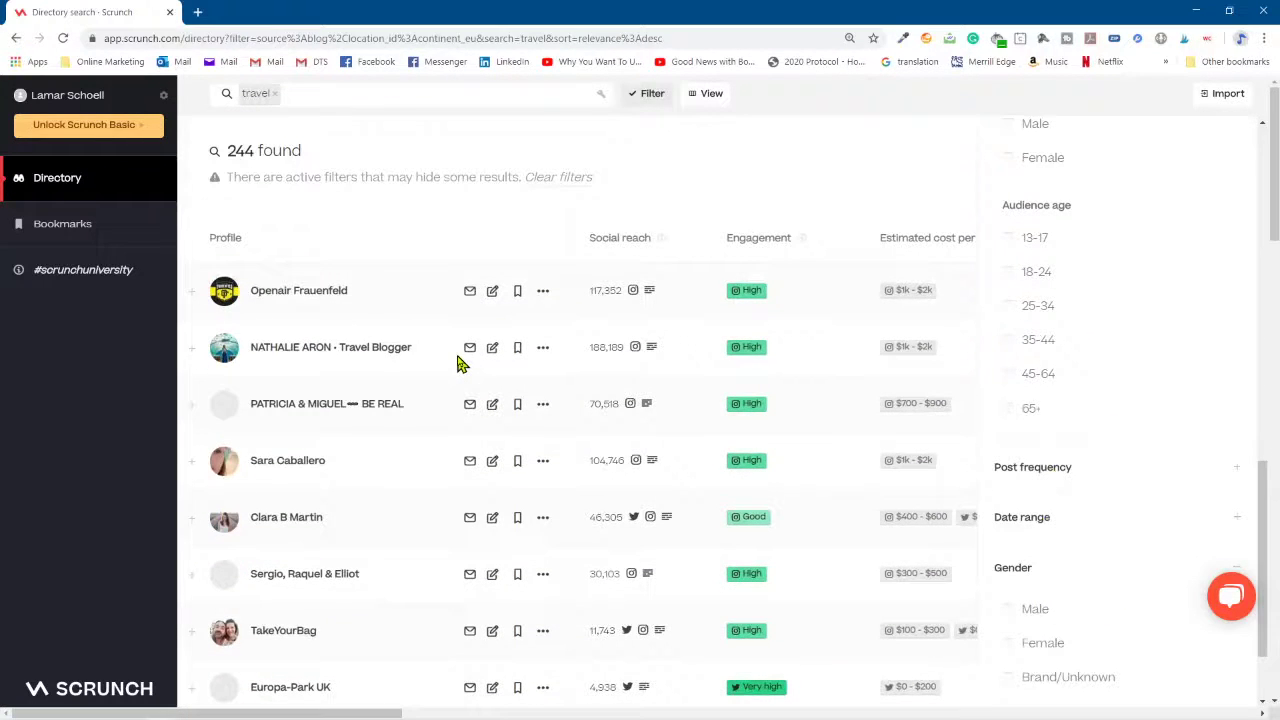